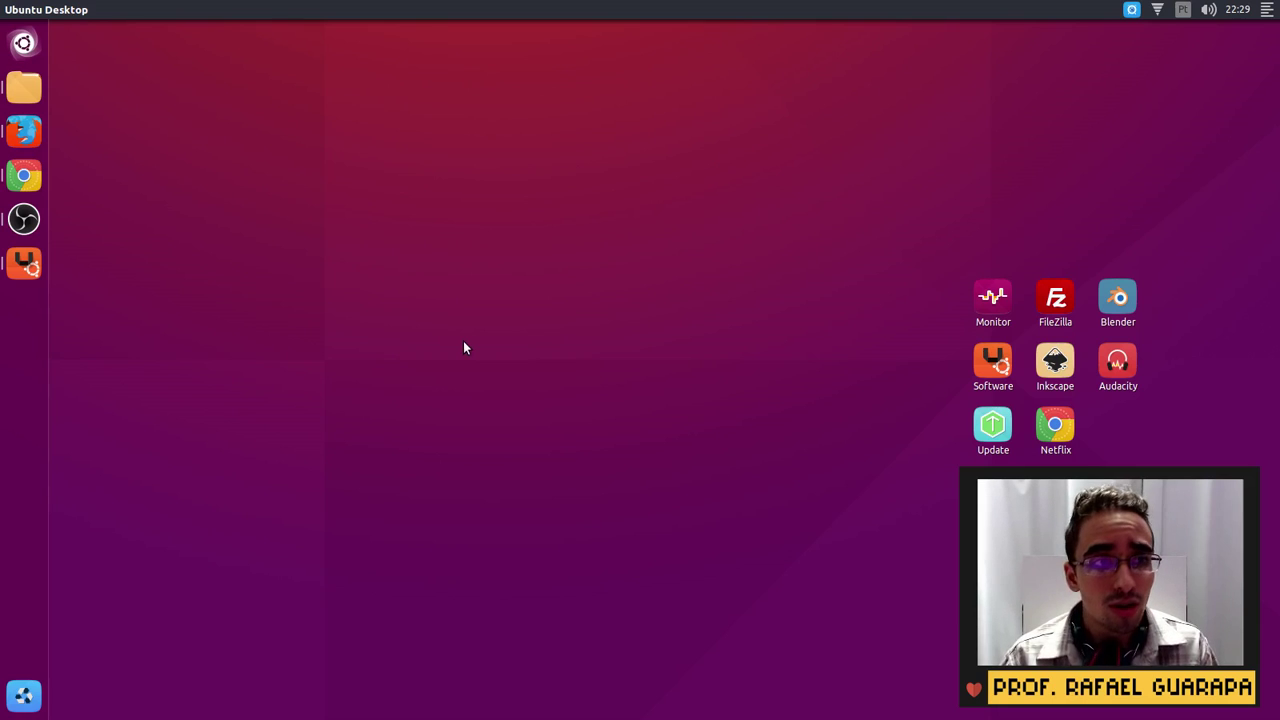
Open the system's sound settings and reposition the window on the desktop
{"action": "key", "text": "super"}
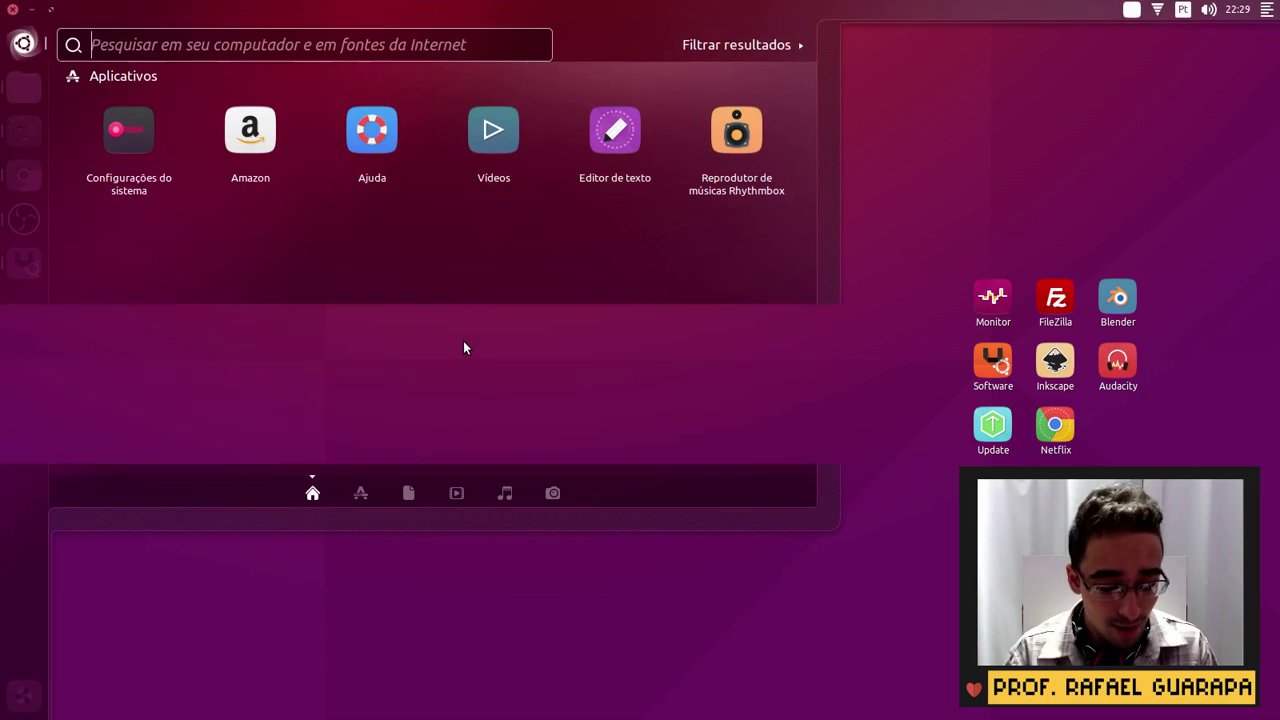
{"action": "type", "text": "som"}
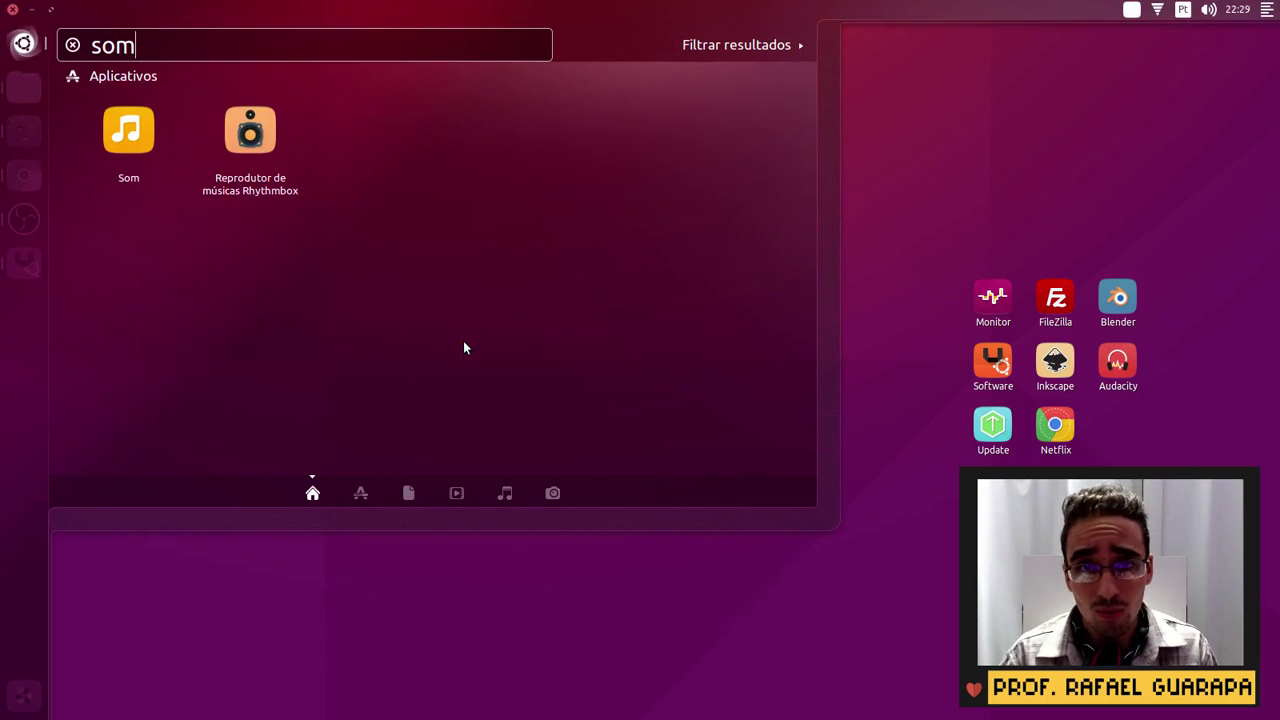
{"action": "left_click", "coordinate": [138, 145]}
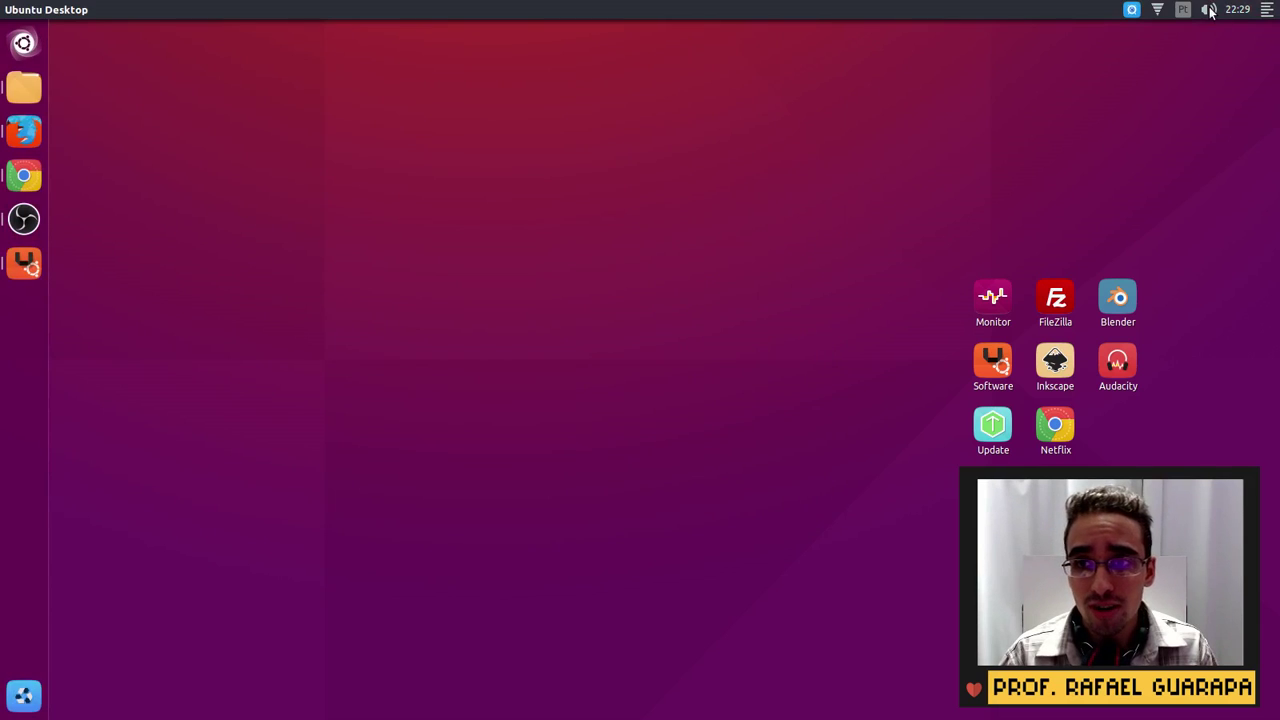
{"action": "left_click", "coordinate": [1209, 10]}
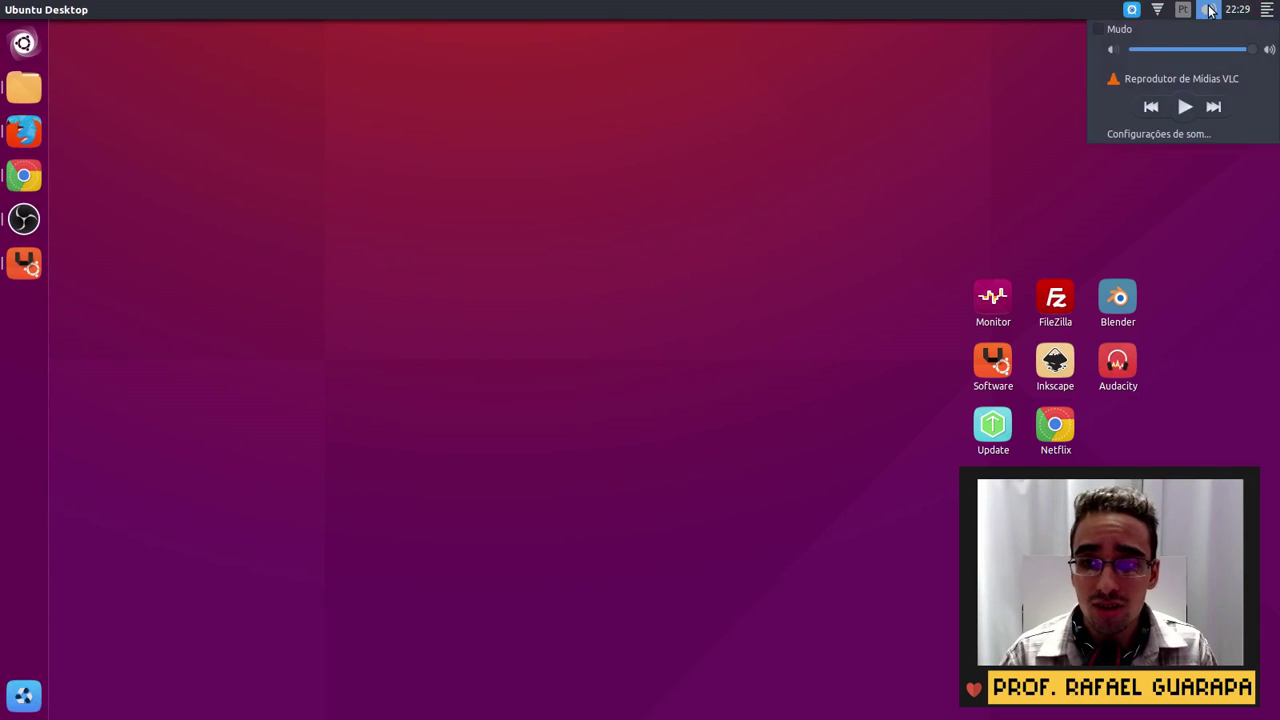
{"action": "left_click", "coordinate": [1167, 134]}
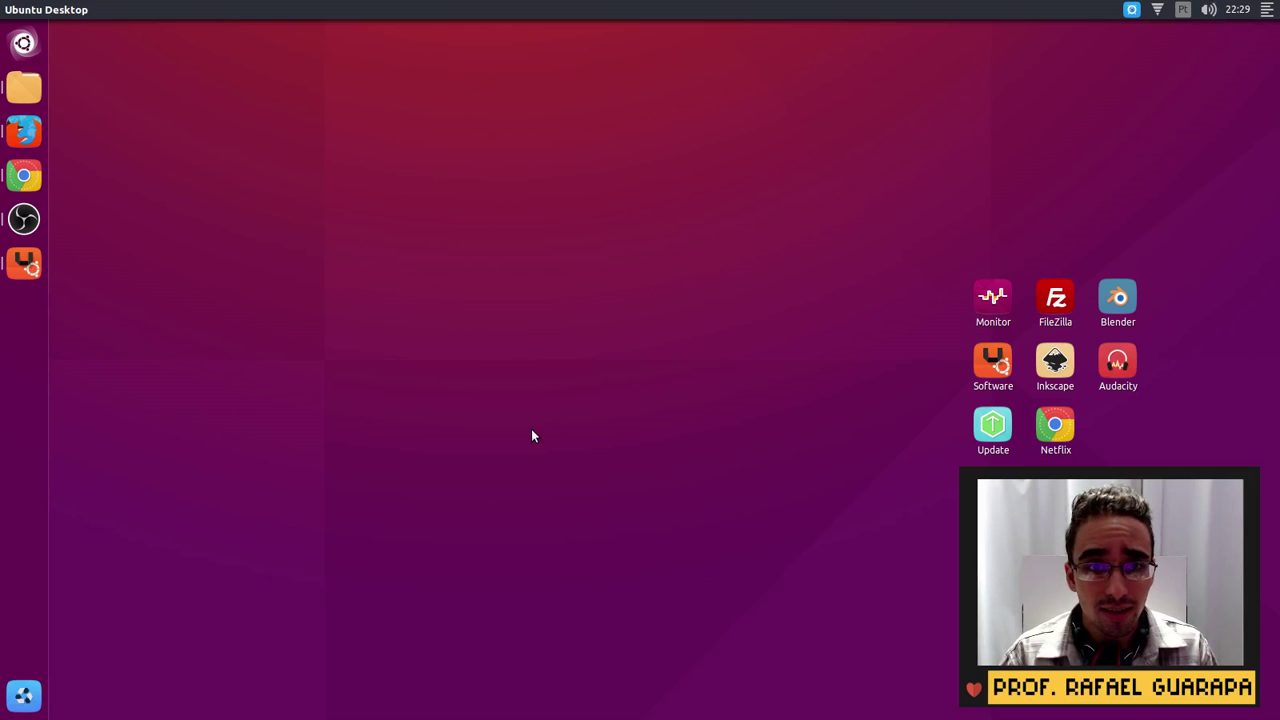
{"action": "left_click_drag", "start_coordinate": [555, 221], "coordinate": [434, 198]}
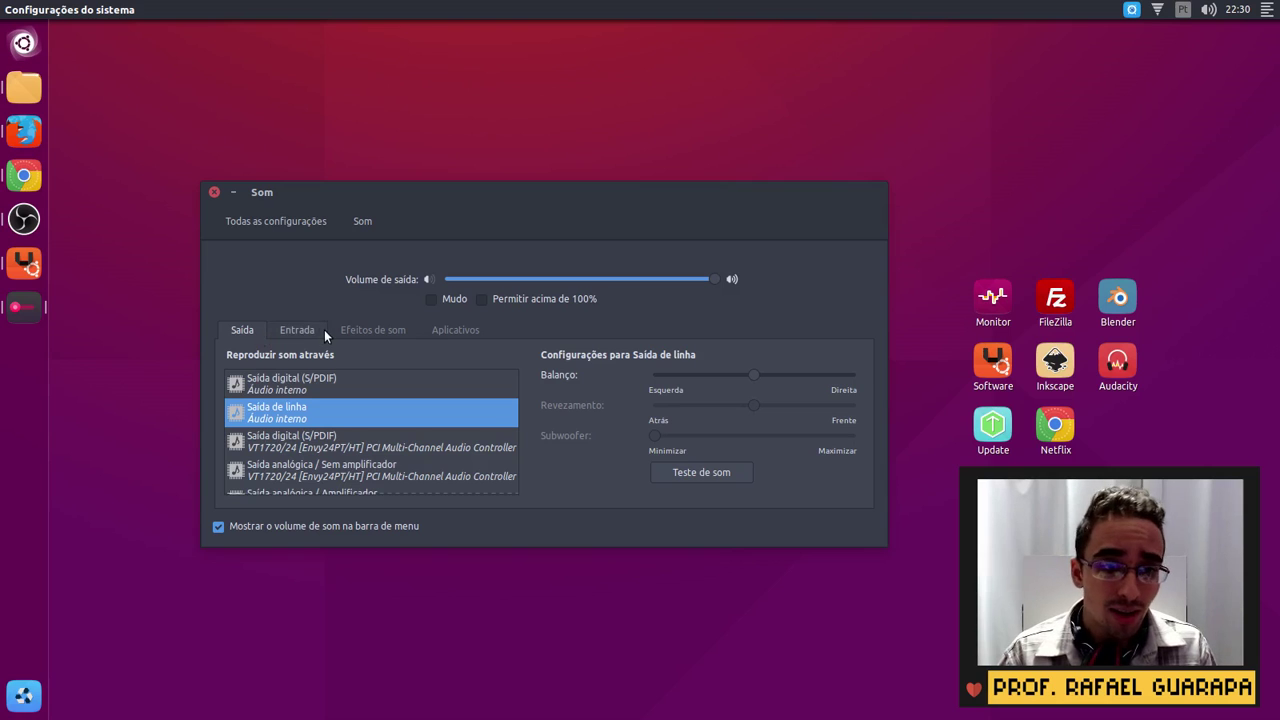
Review the sound settings for input, sound effects and applications, and return to the output settings
{"action": "left_click", "coordinate": [296, 330]}
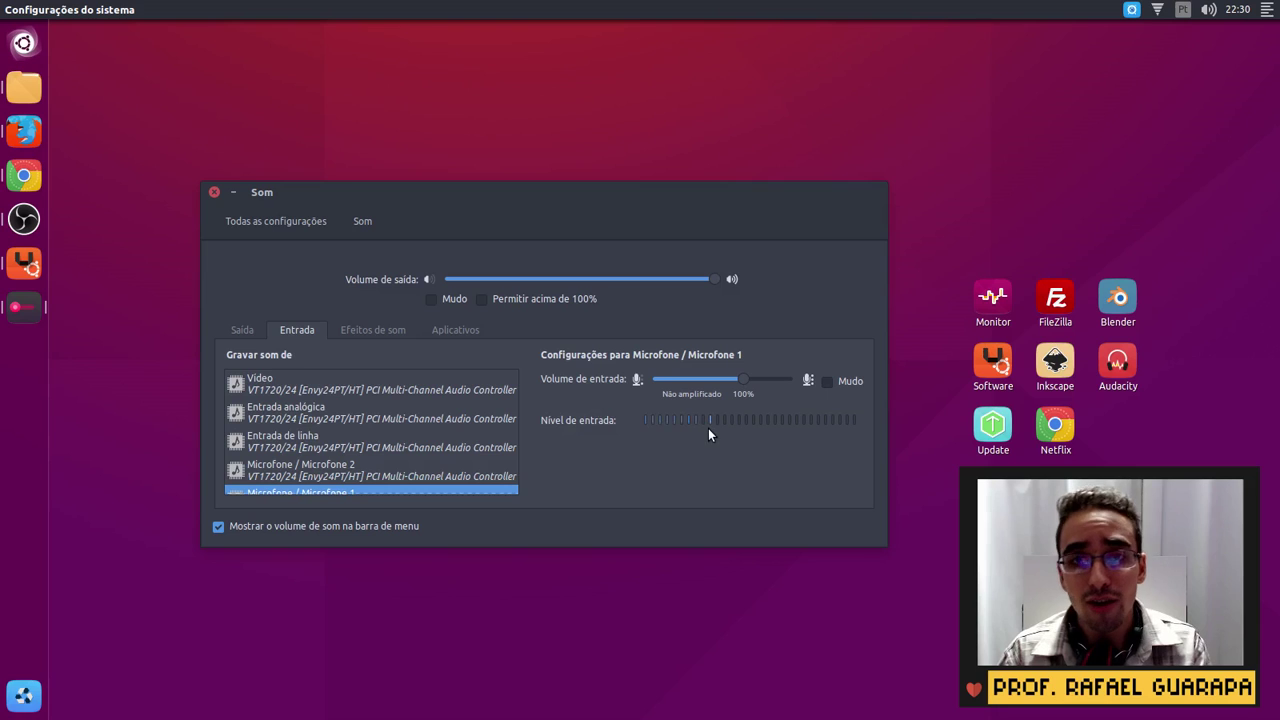
{"action": "left_click", "coordinate": [390, 331]}
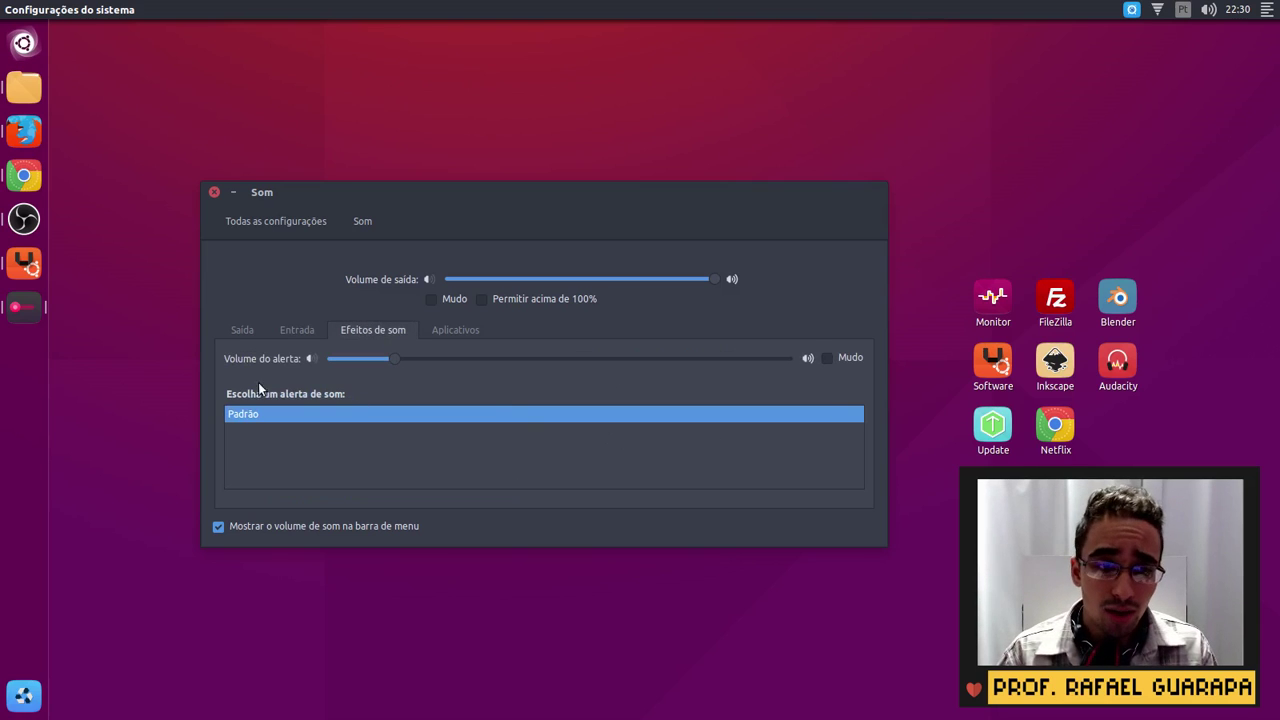
{"action": "left_click", "coordinate": [465, 329]}
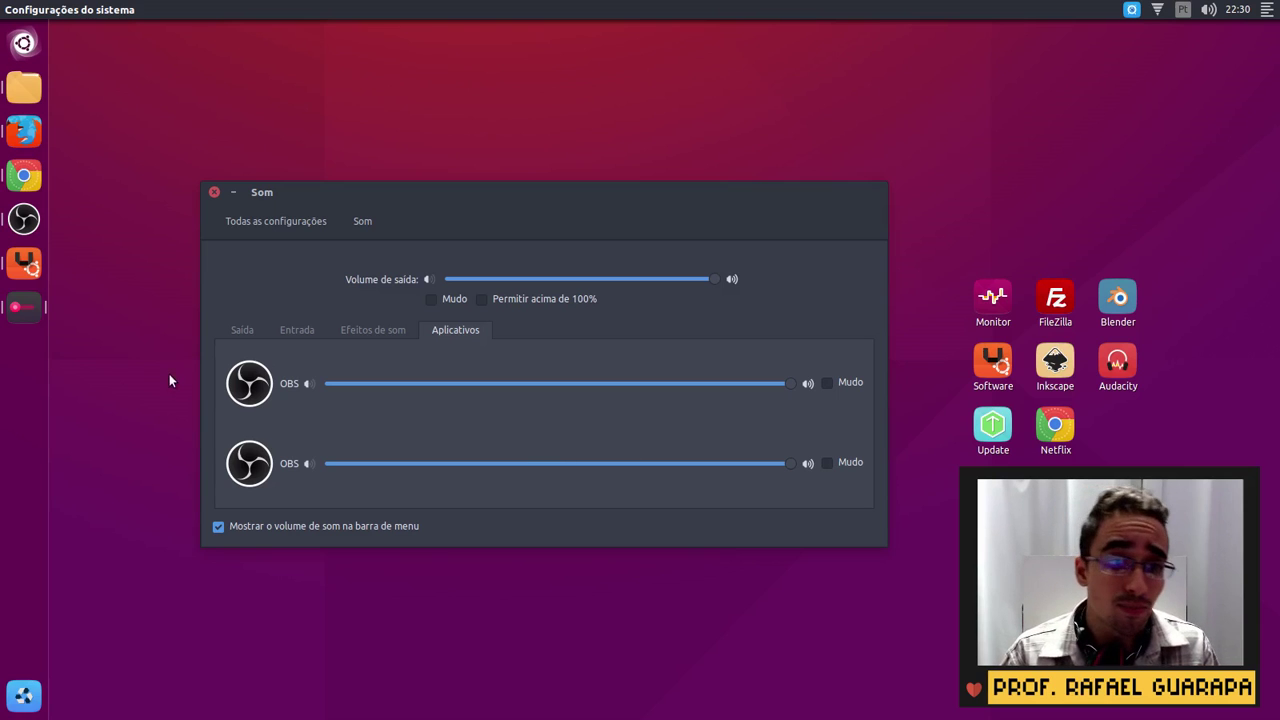
{"action": "left_click", "coordinate": [244, 333]}
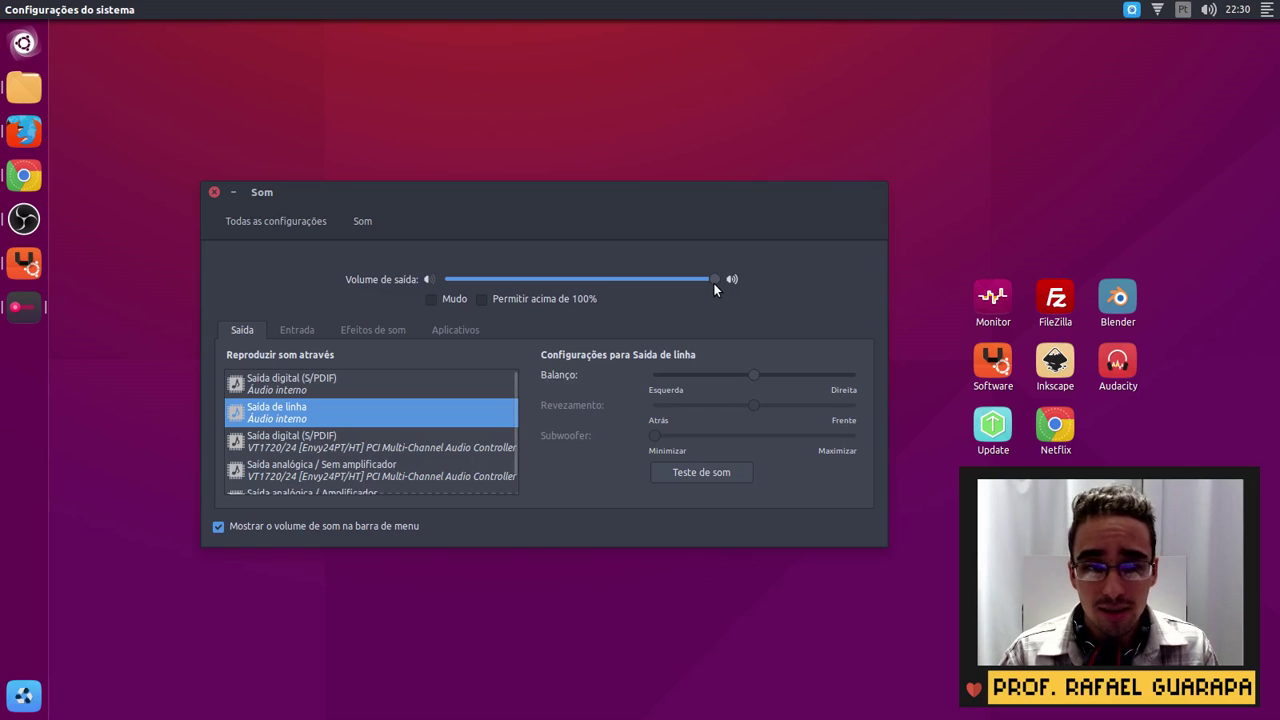
Try the output volume at zero and slightly below maximum, returning it to maximum each time
{"action": "left_click_drag", "start_coordinate": [713, 282], "coordinate": [405, 226]}
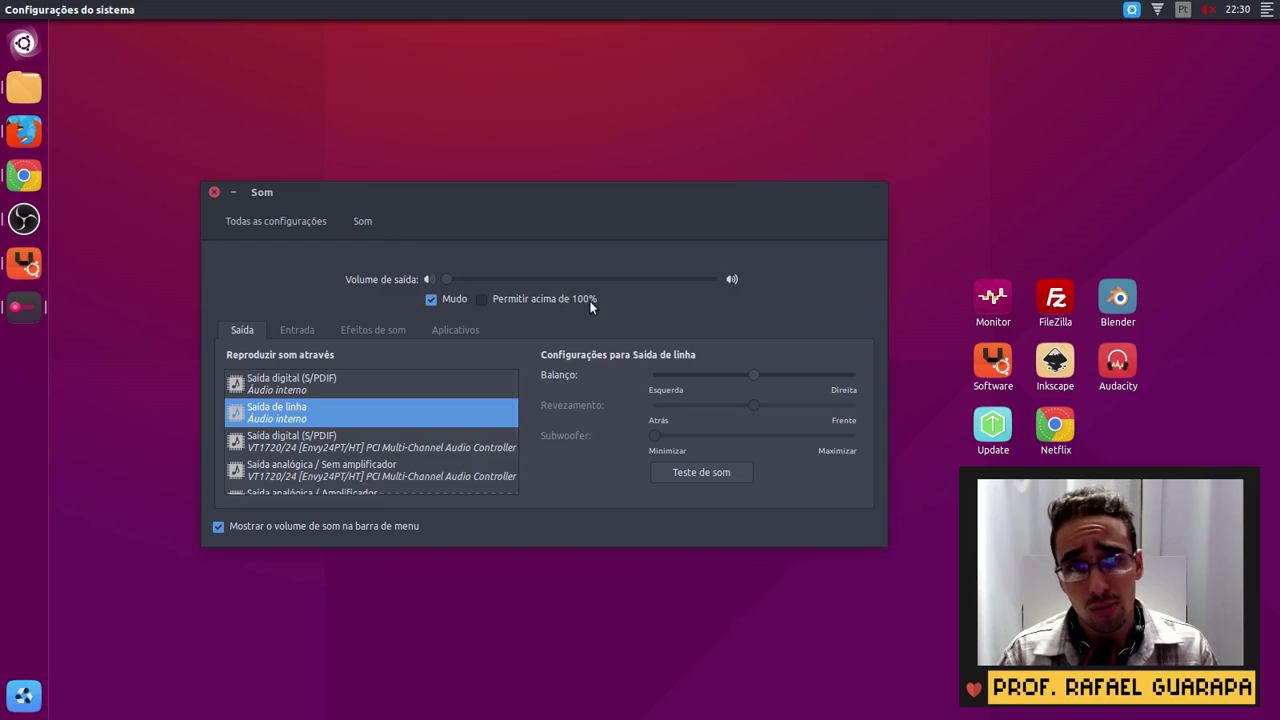
{"action": "left_click_drag", "start_coordinate": [439, 281], "coordinate": [729, 296]}
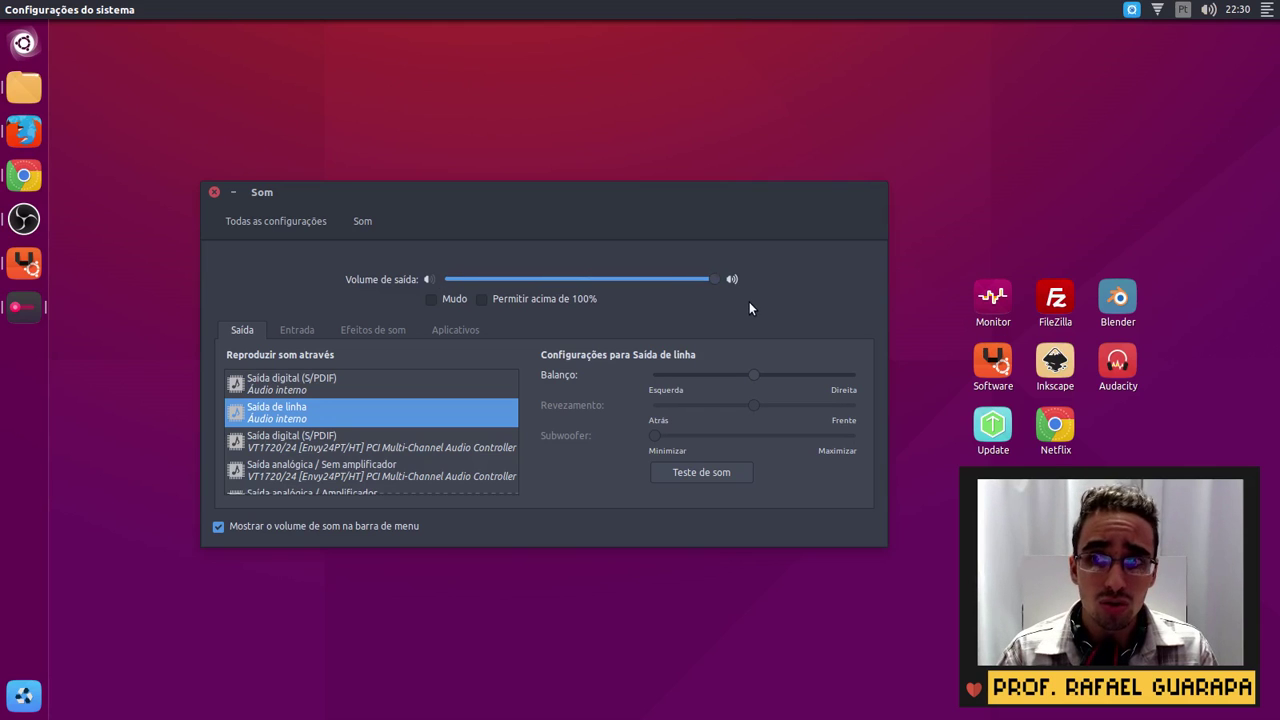
{"action": "left_click", "coordinate": [1208, 9]}
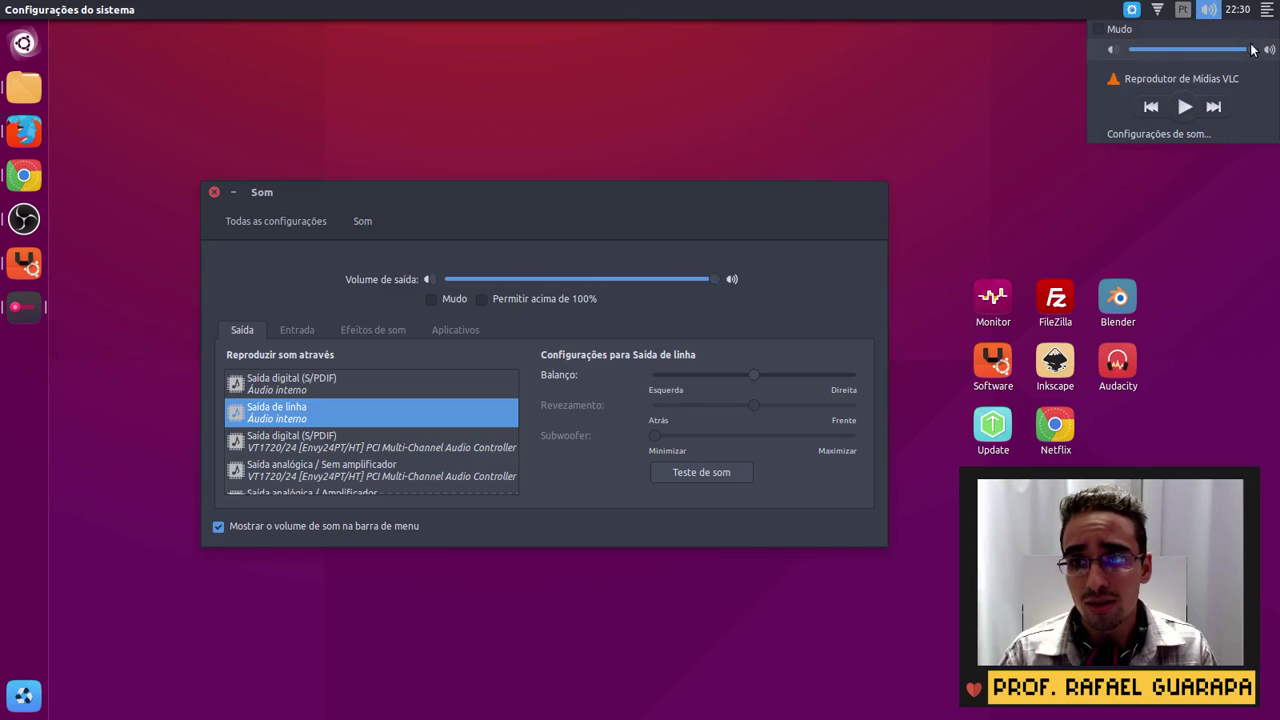
{"action": "mouse_move", "coordinate": [1252, 50]}
{"action": "left_mouse_down"}
{"action": "mouse_move", "coordinate": [1186, 49]}
{"action": "mouse_move", "coordinate": [1237, 49]}
{"action": "left_mouse_up"}
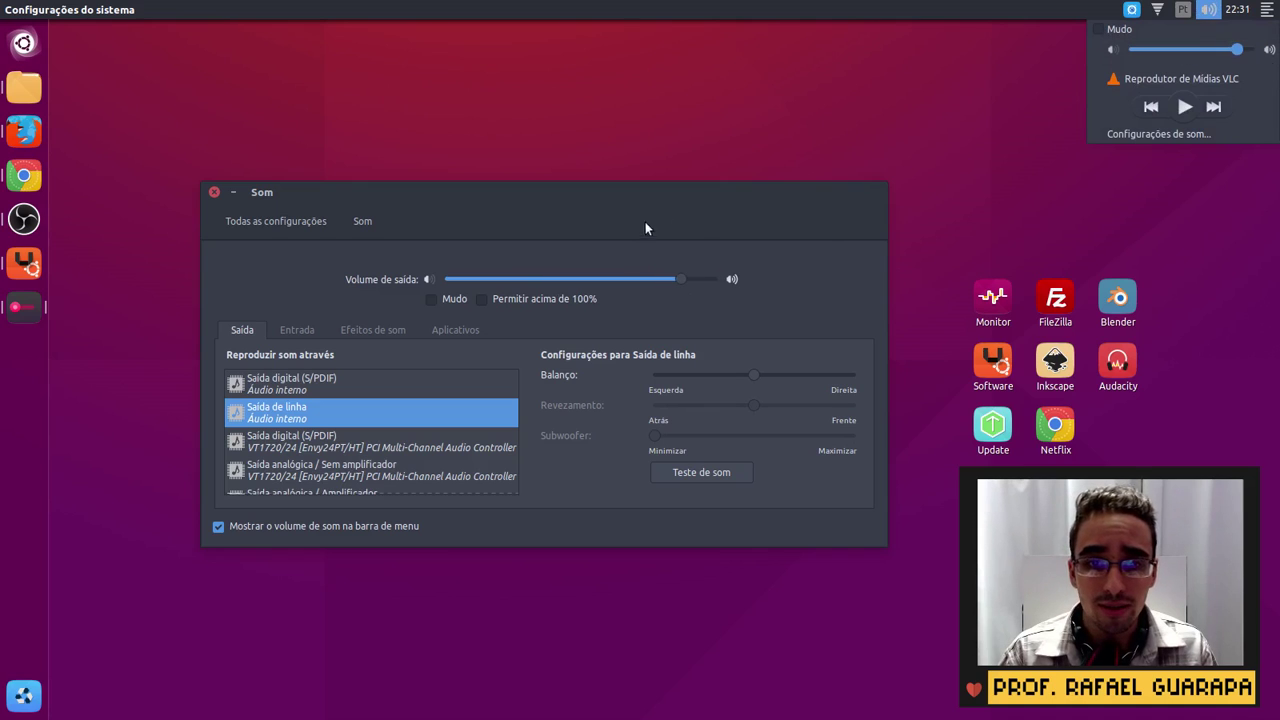
{"action": "left_click", "coordinate": [681, 265]}
{"action": "left_click_drag", "start_coordinate": [682, 280], "coordinate": [727, 277]}
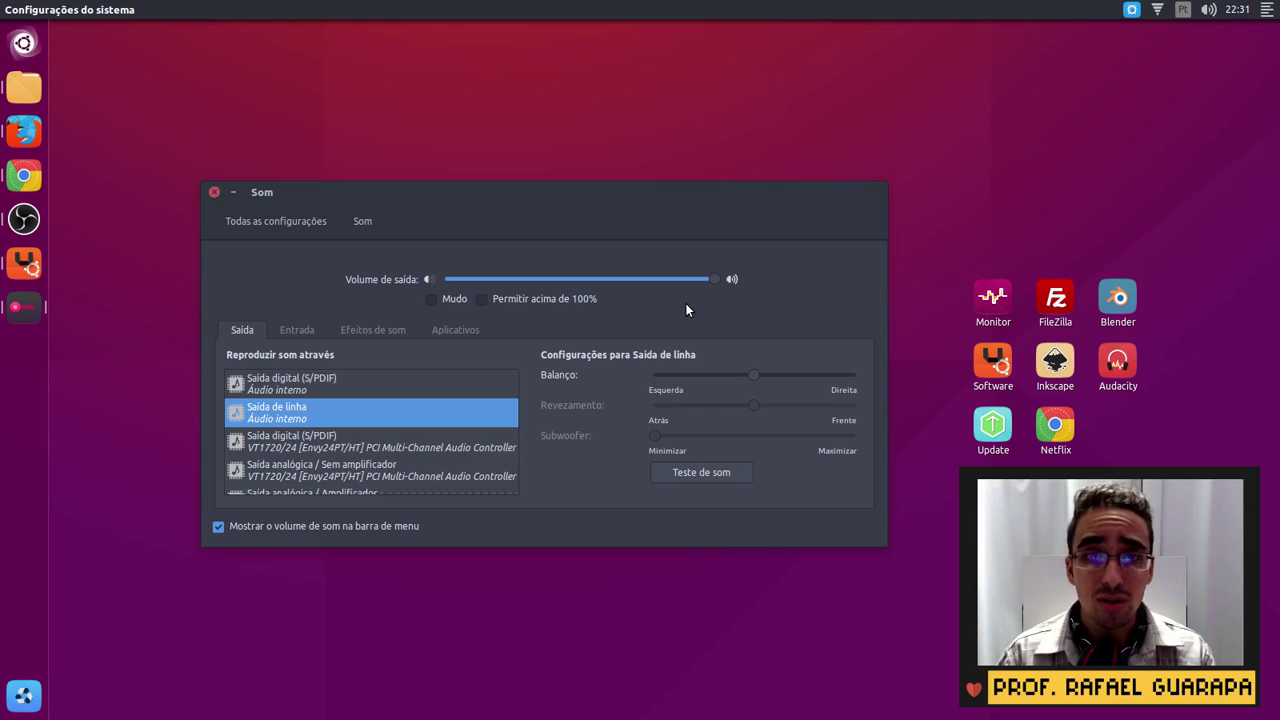
Allow output sound louder than 100%, raise the output volume to the end of its range, and minimize the sound settings
{"action": "left_click", "coordinate": [563, 297]}
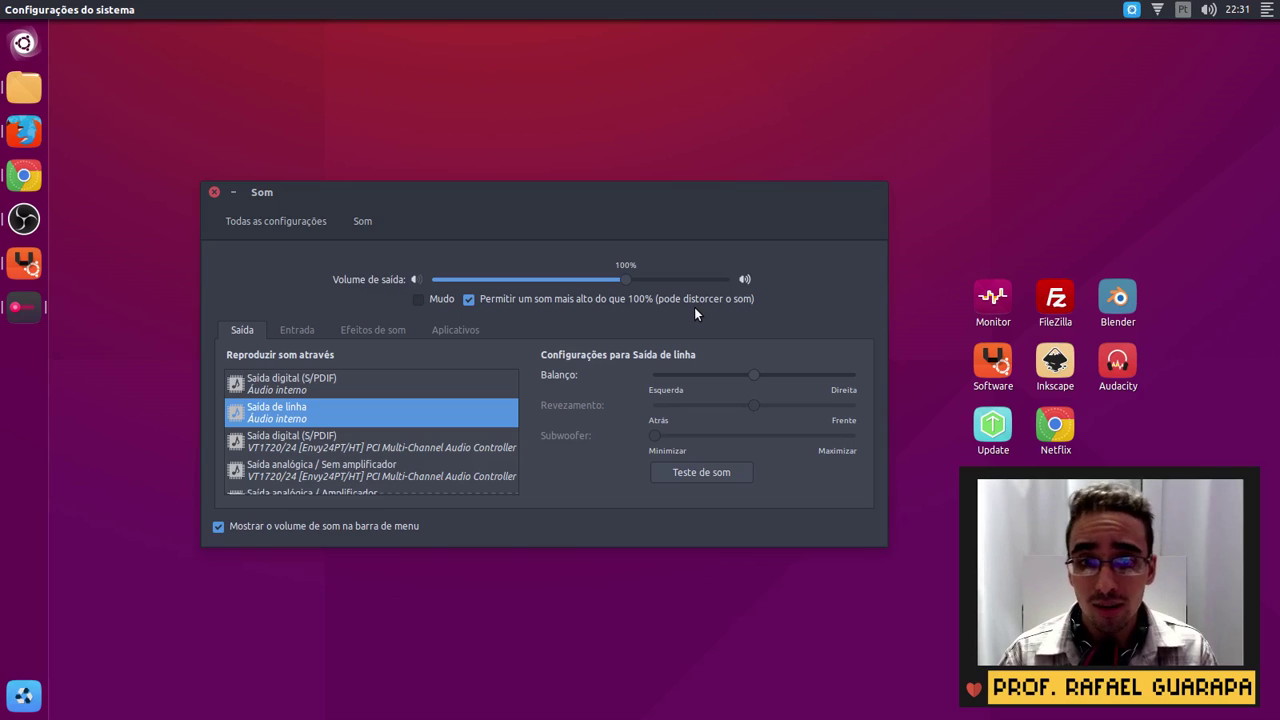
{"action": "left_click_drag", "start_coordinate": [621, 278], "coordinate": [750, 280]}
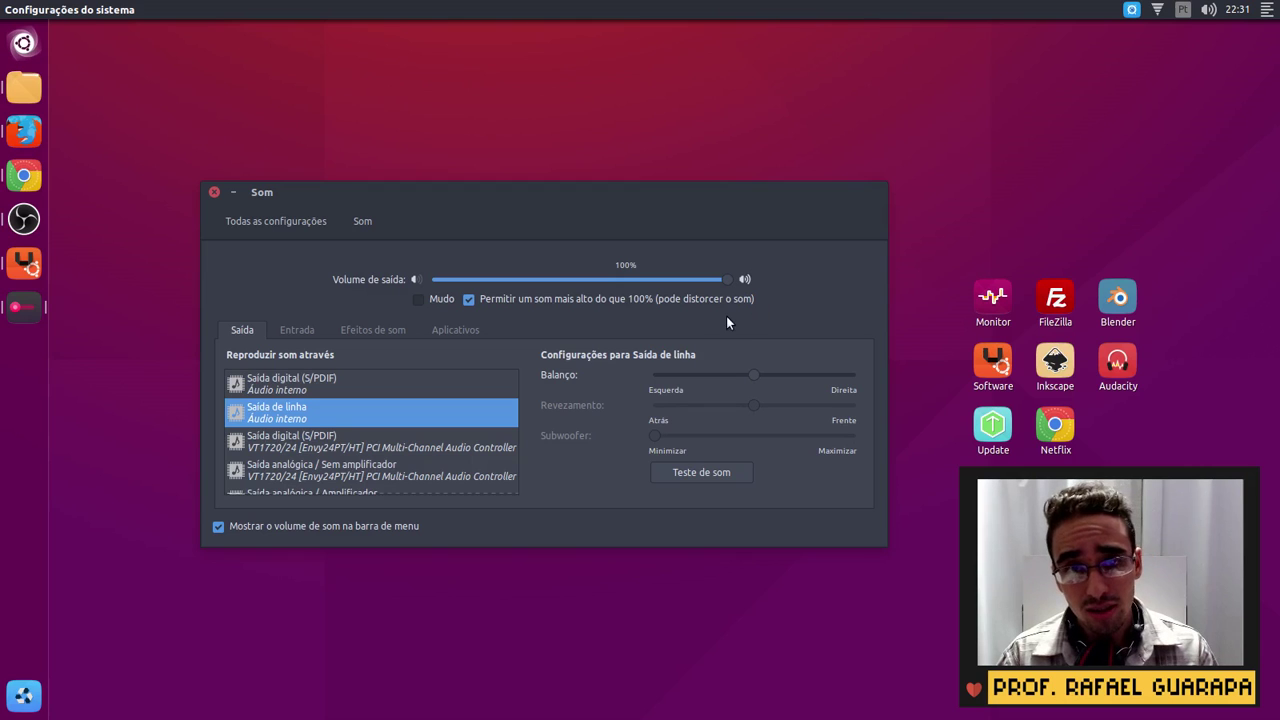
{"action": "left_click", "coordinate": [538, 301]}
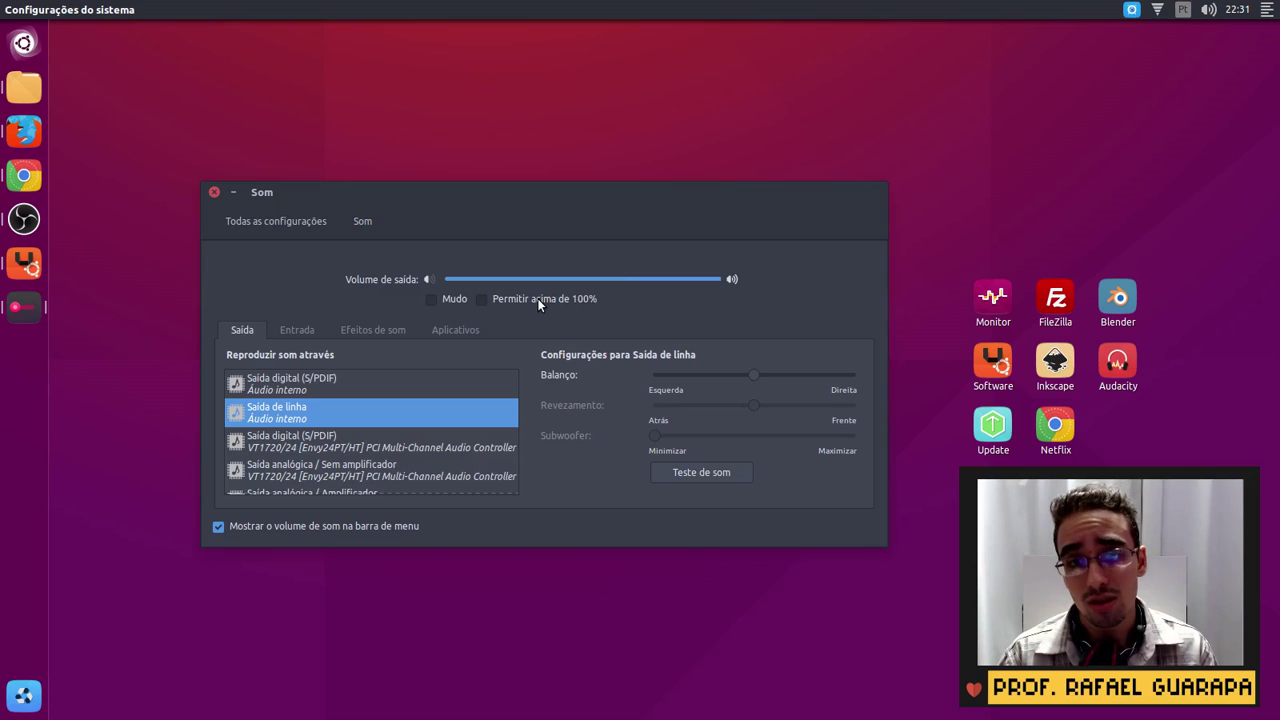
{"action": "left_click", "coordinate": [538, 301]}
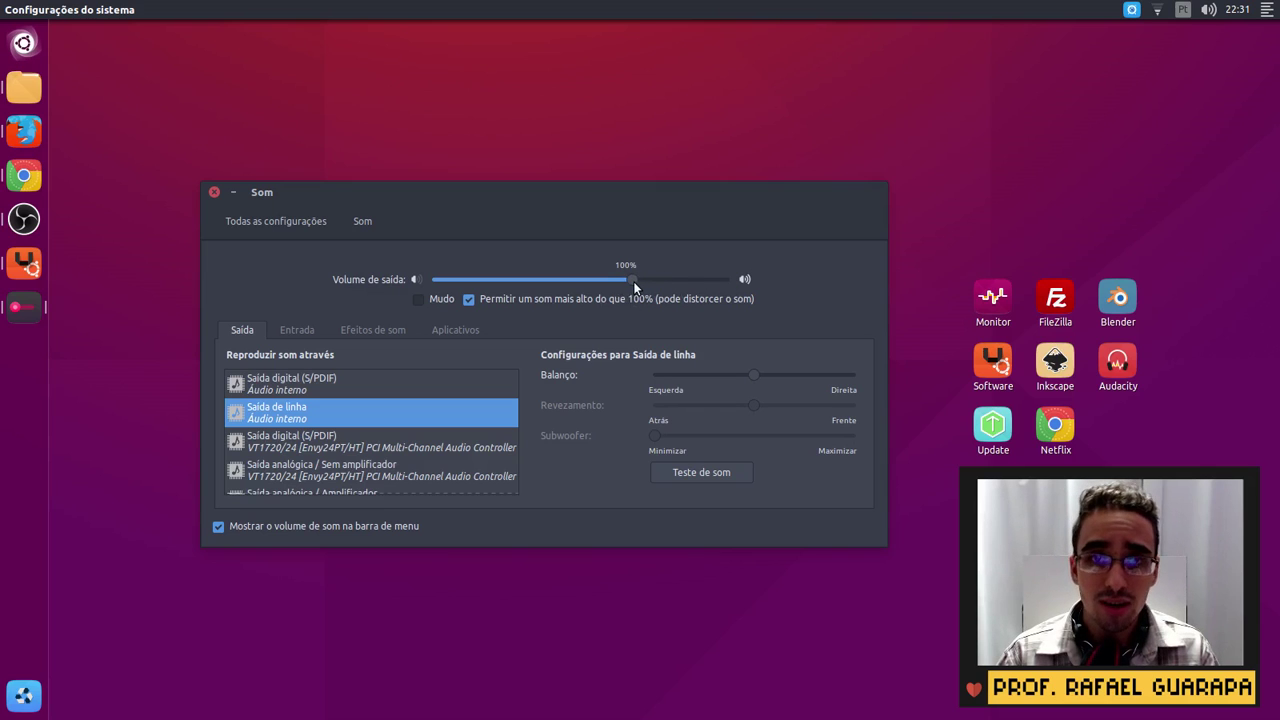
{"action": "left_click_drag", "start_coordinate": [633, 281], "coordinate": [722, 281]}
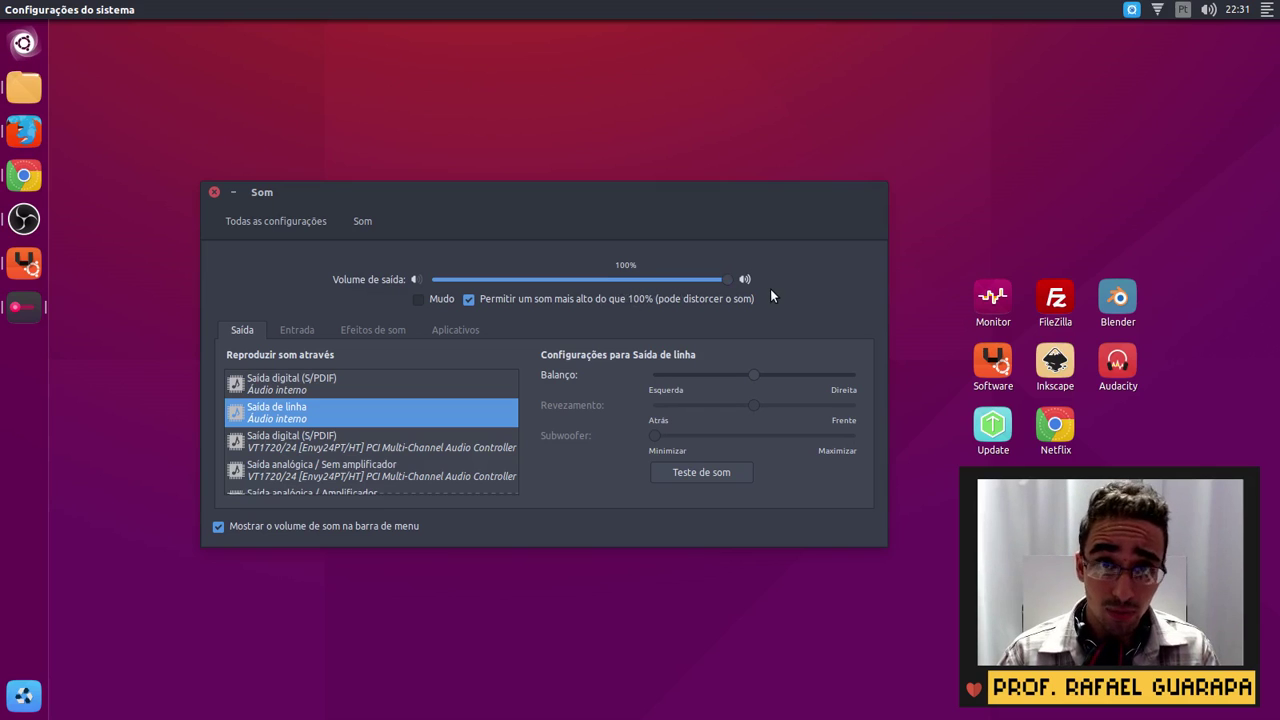
{"action": "left_click", "coordinate": [231, 193]}
Search the Ubuntu Software Center for vlc, select the VLC media player entry to check it, and close the window
{"action": "key", "text": "super"}
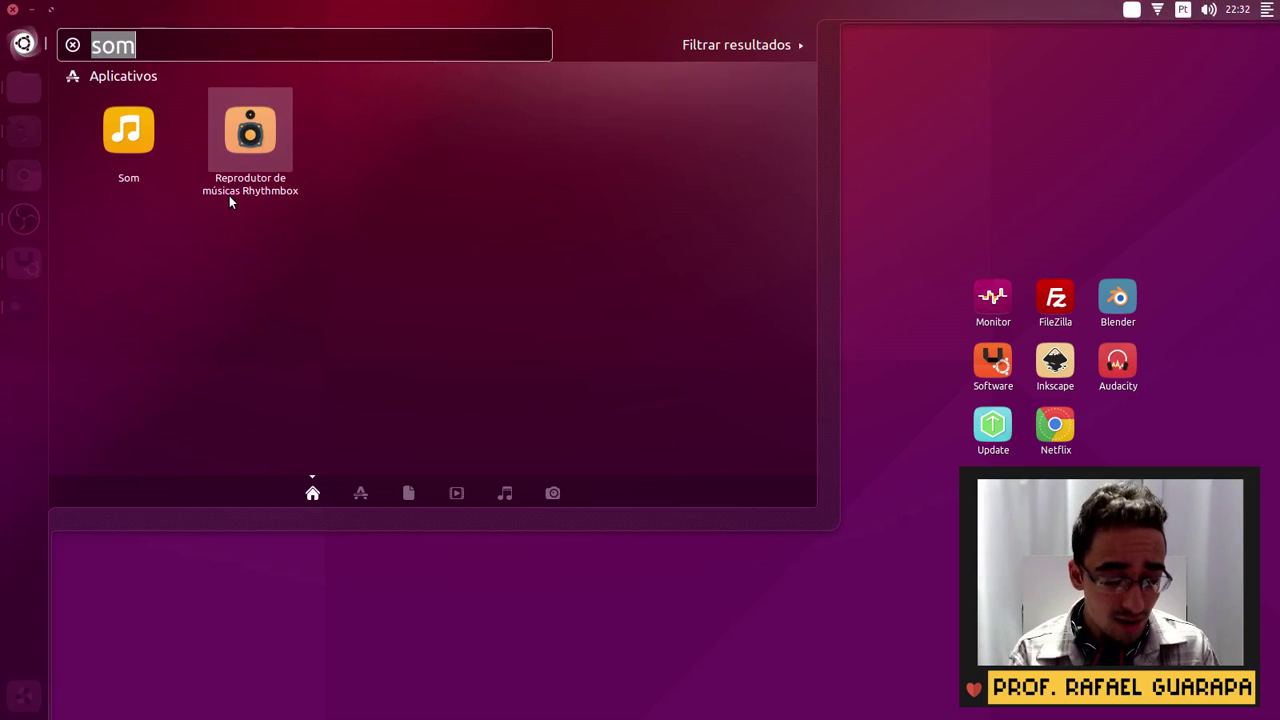
{"action": "type", "text": "ubuntu"}
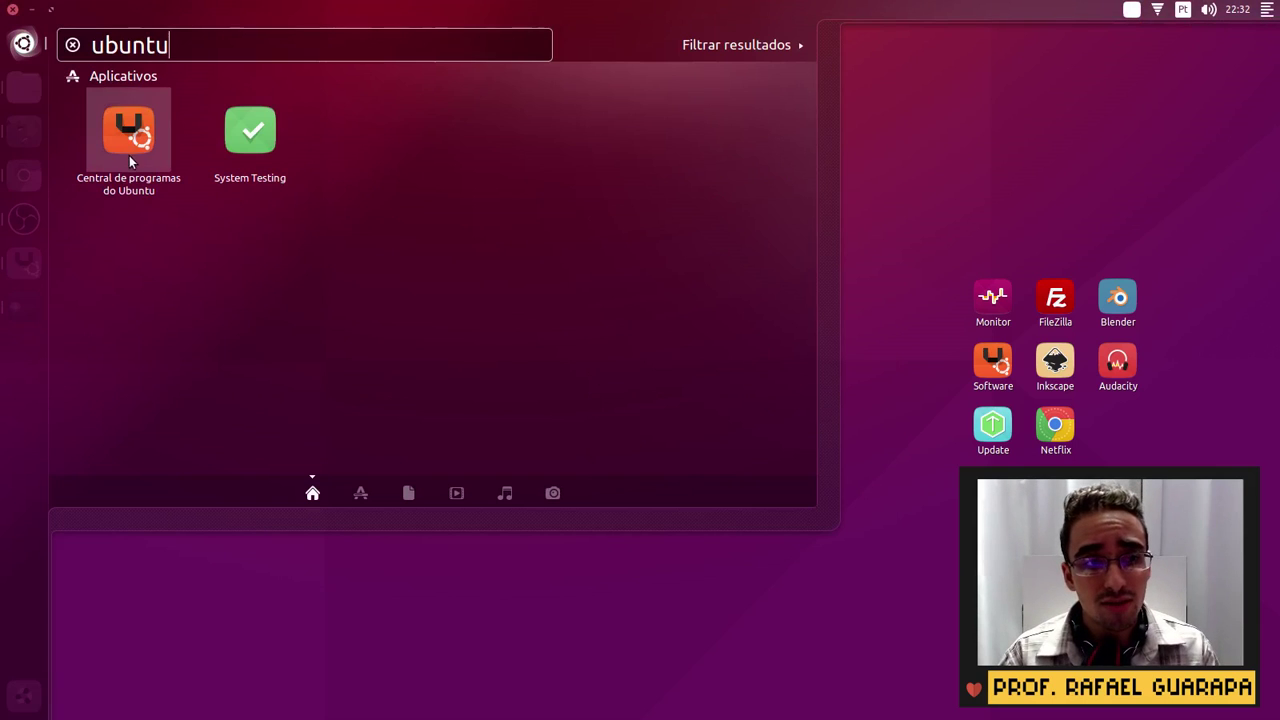
{"action": "left_click", "coordinate": [27, 260]}
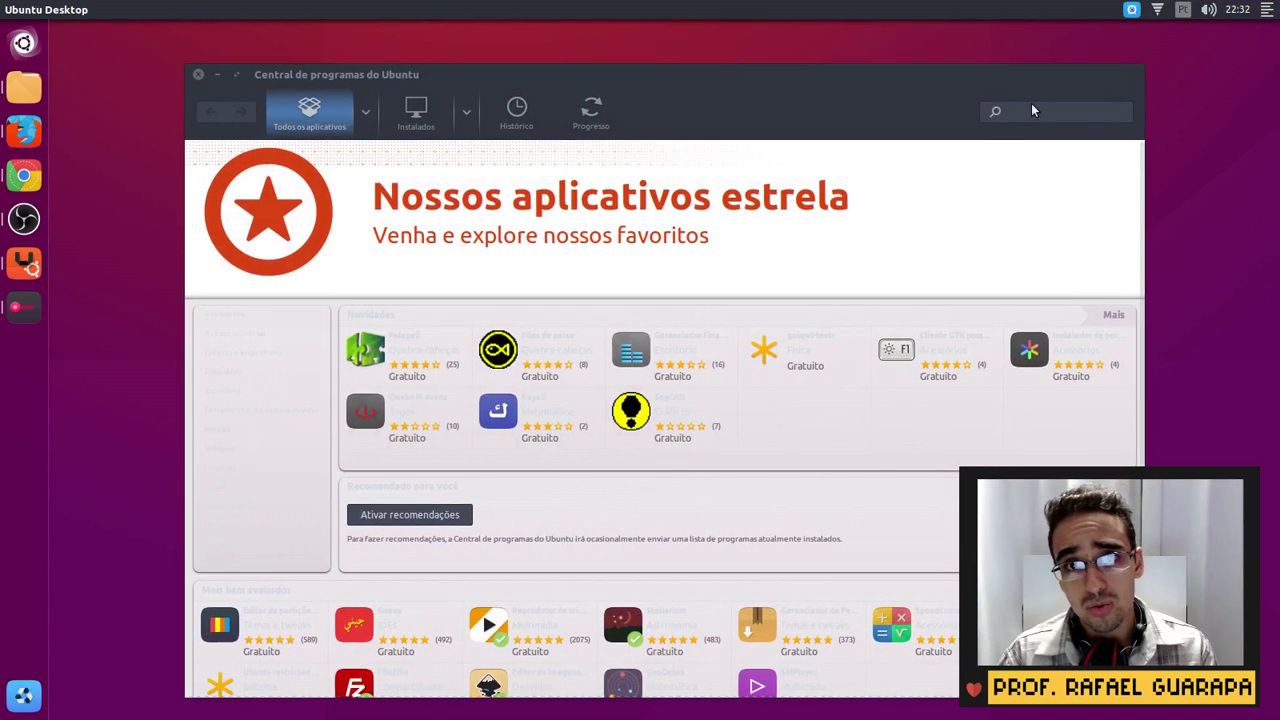
{"action": "left_click", "coordinate": [1031, 112]}
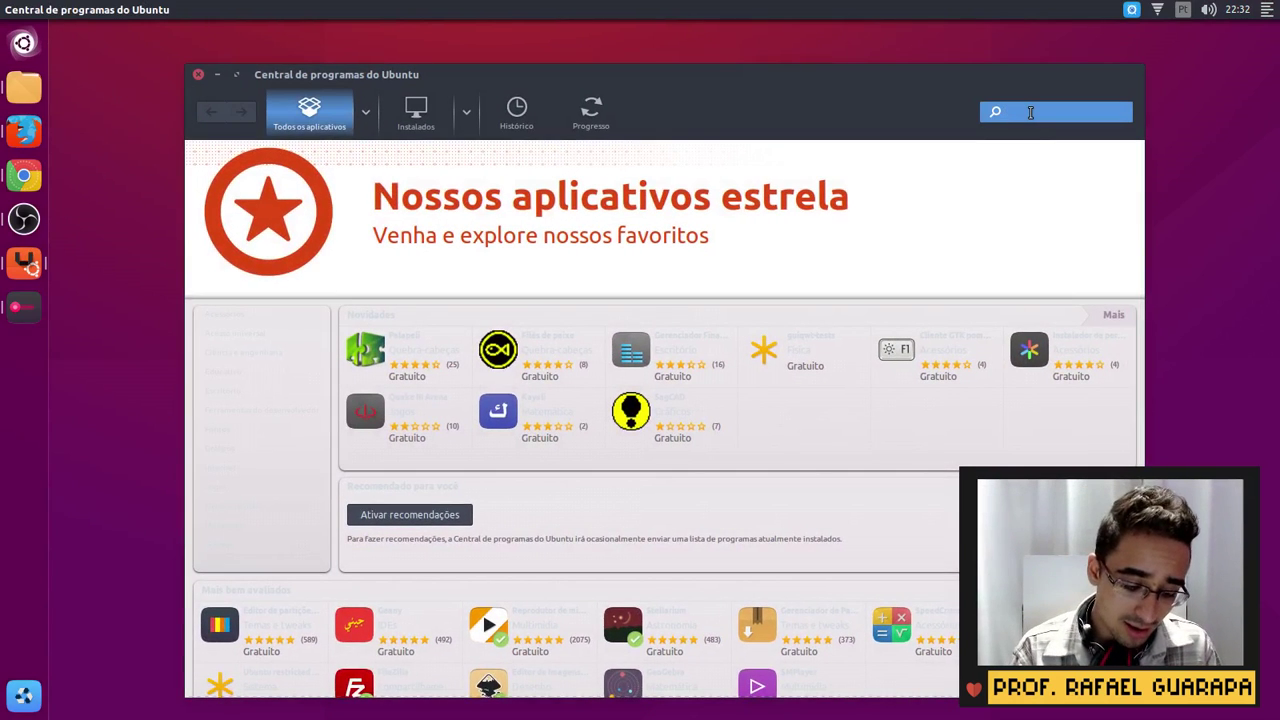
{"action": "type", "text": "vlc"}
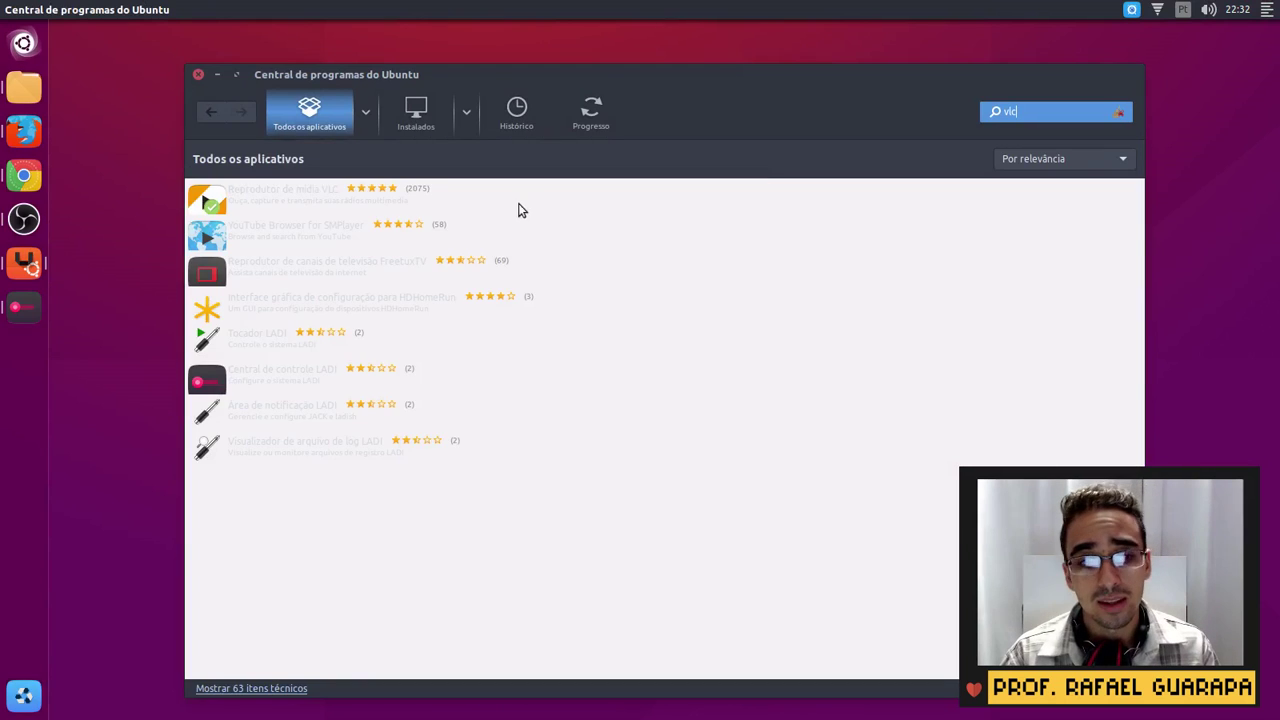
{"action": "left_click", "coordinate": [381, 215]}
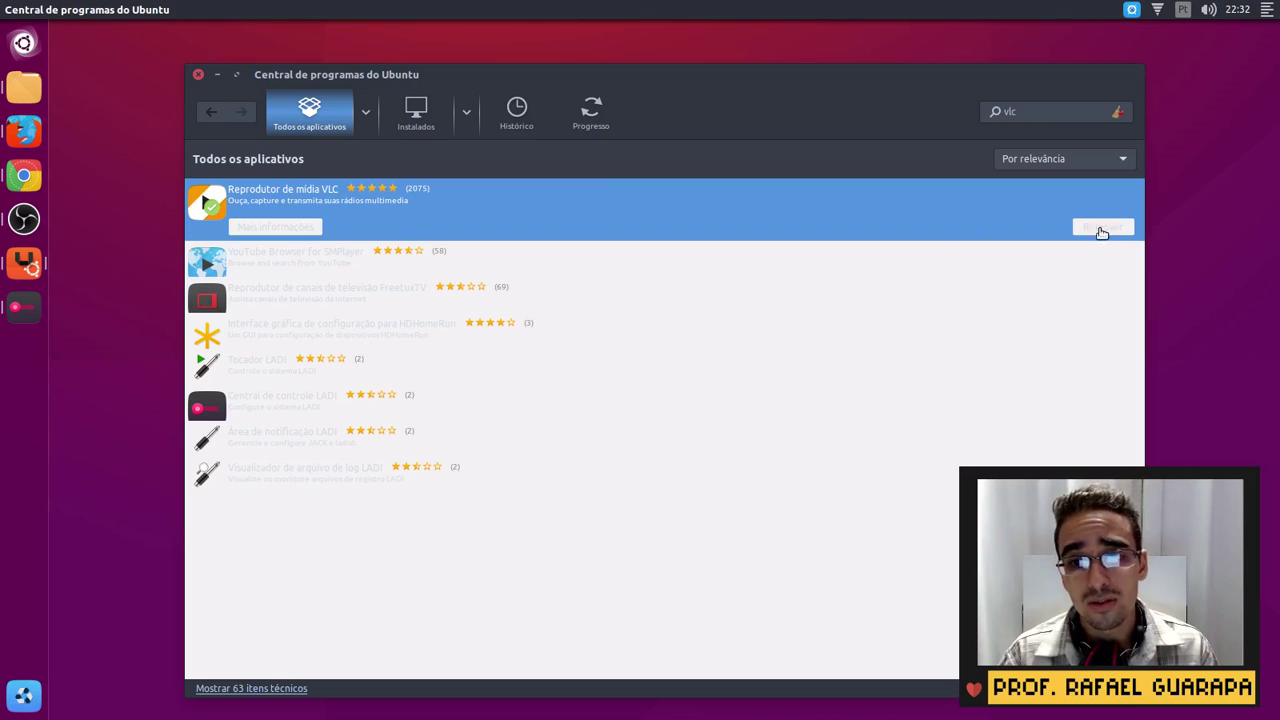
{"action": "left_click", "coordinate": [198, 75]}
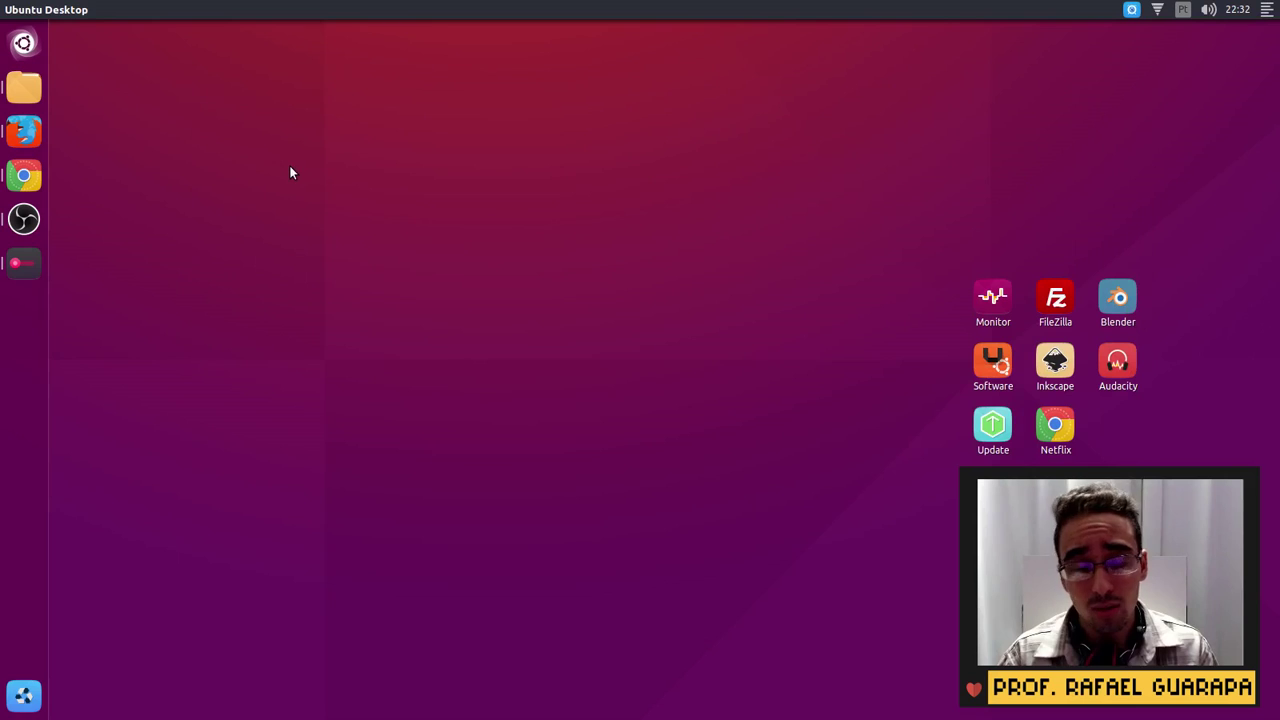
Open the system Details settings, check the default applications for music and videos, and close the window
{"action": "left_click", "coordinate": [10, 52]}
{"action": "type", "text": "det"}
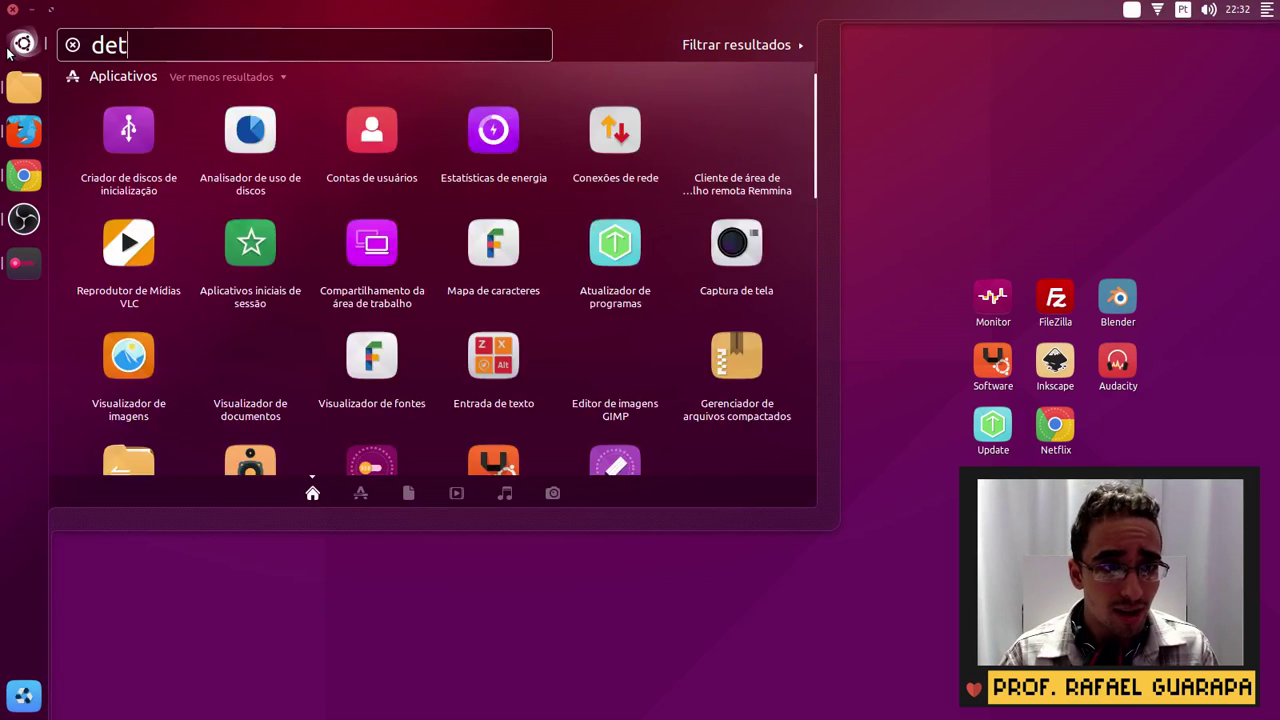
{"action": "type", "text": "a"}
{"action": "key", "text": "Return"}
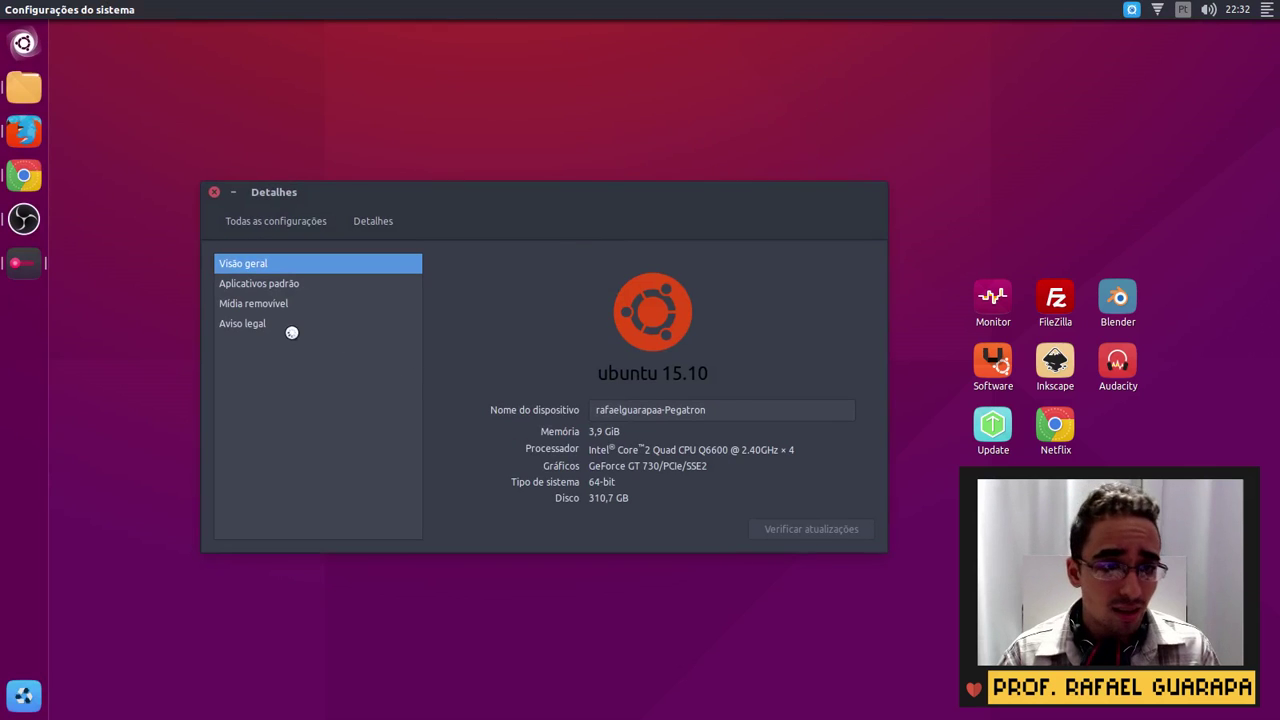
{"action": "left_click", "coordinate": [264, 284]}
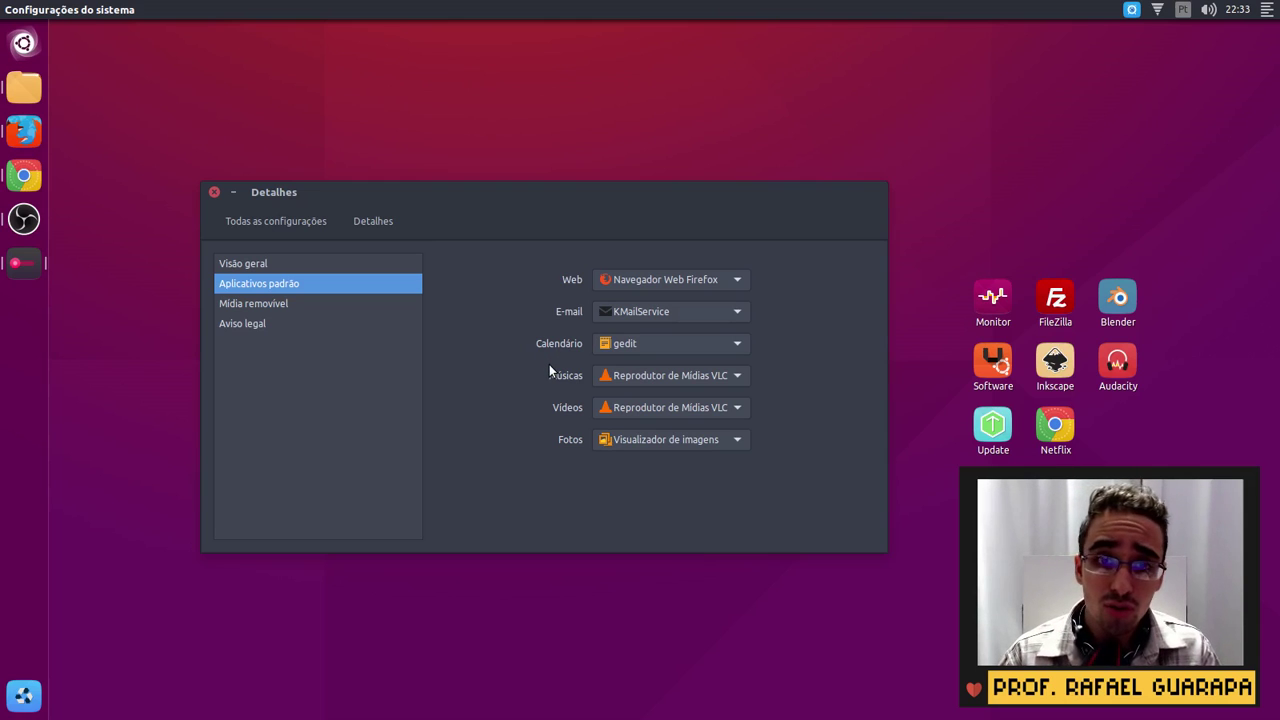
{"action": "left_click", "coordinate": [216, 193]}
Switch to the file manager and open praia-do-morro-guarapari-es.avi from the Praia-do-morro-2014 folder
{"action": "left_click", "coordinate": [24, 88]}
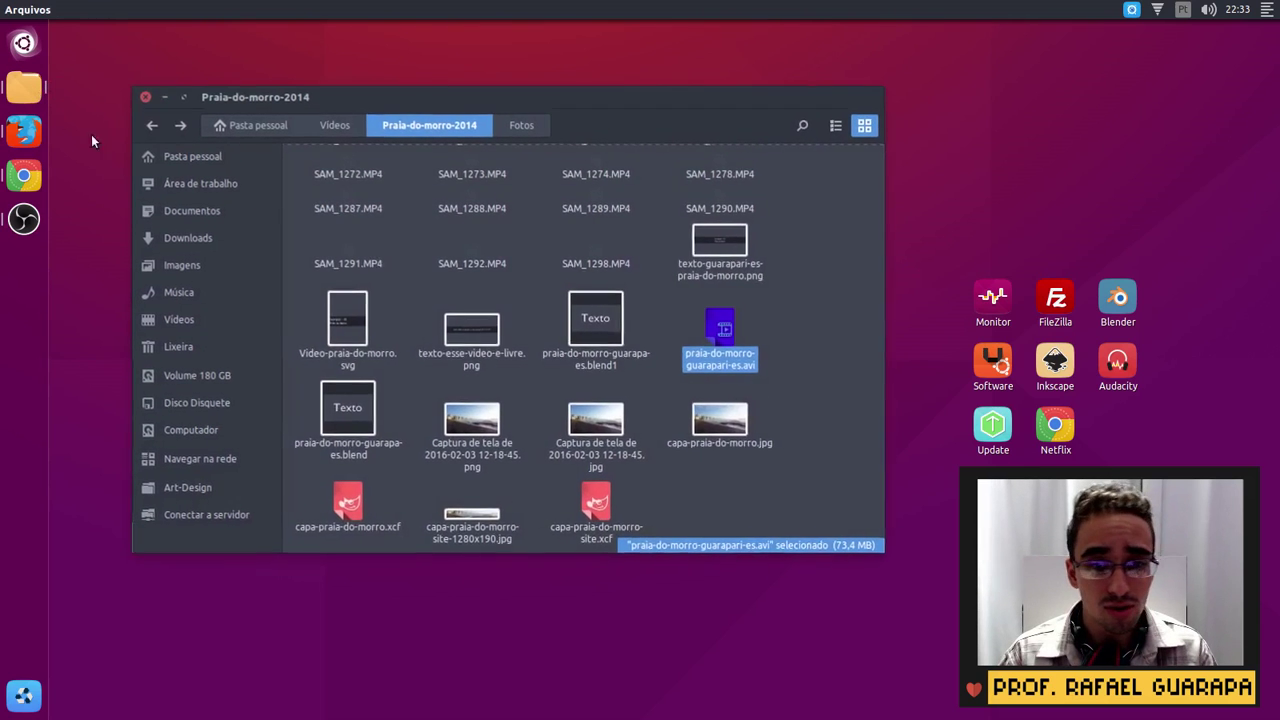
{"action": "left_click_drag", "start_coordinate": [822, 360], "coordinate": [742, 347]}
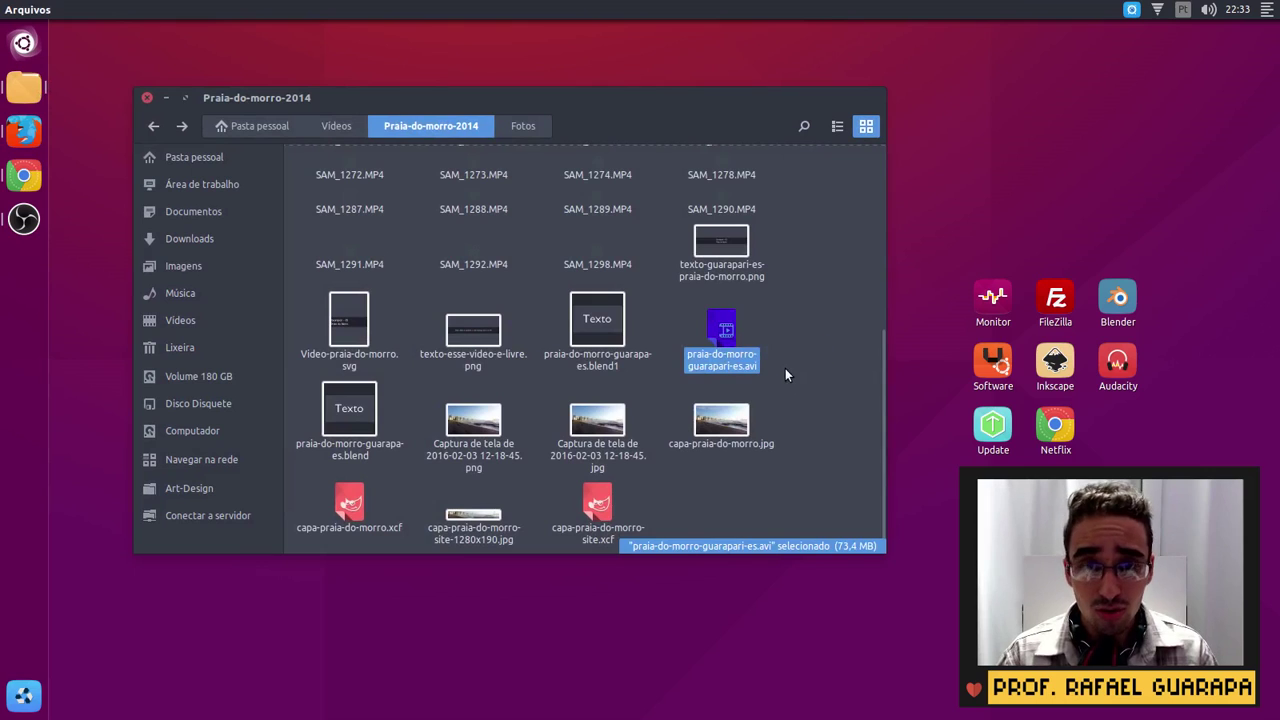
{"action": "key", "text": "Return"}
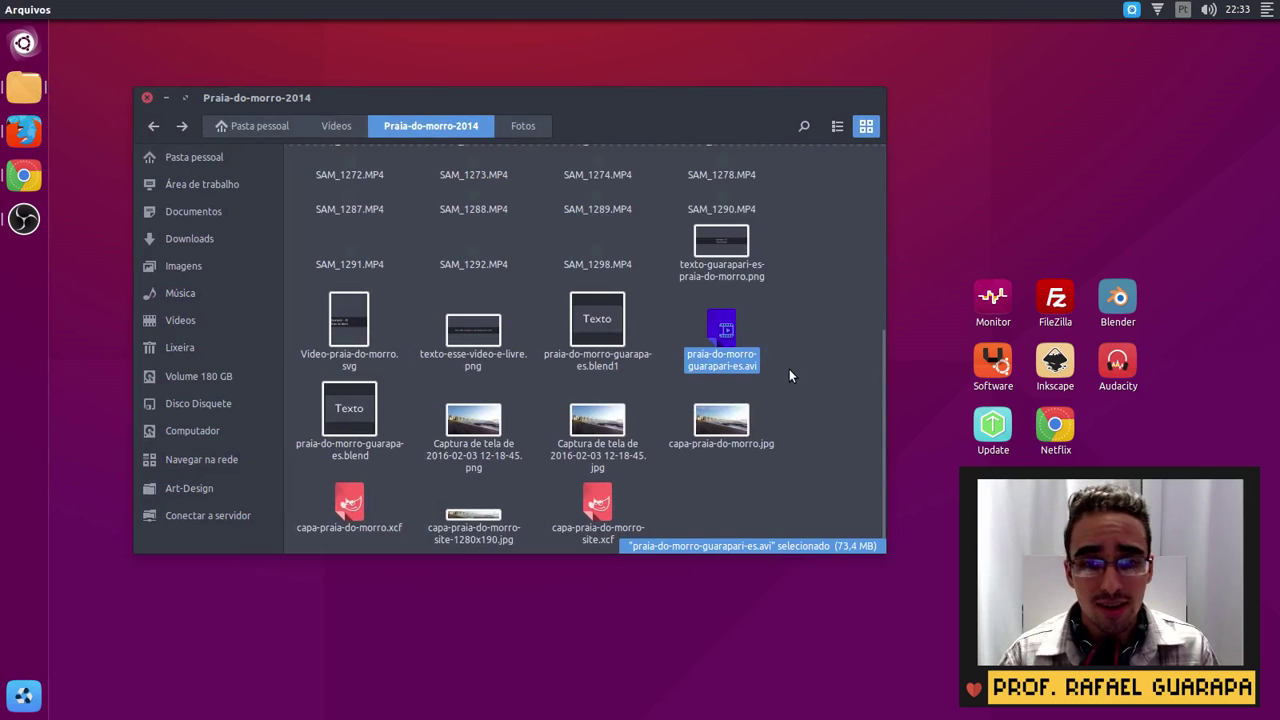
Play the video briefly, pause it at 00:04, and raise the VLC player's own volume to maximum
{"action": "key", "text": "space"}
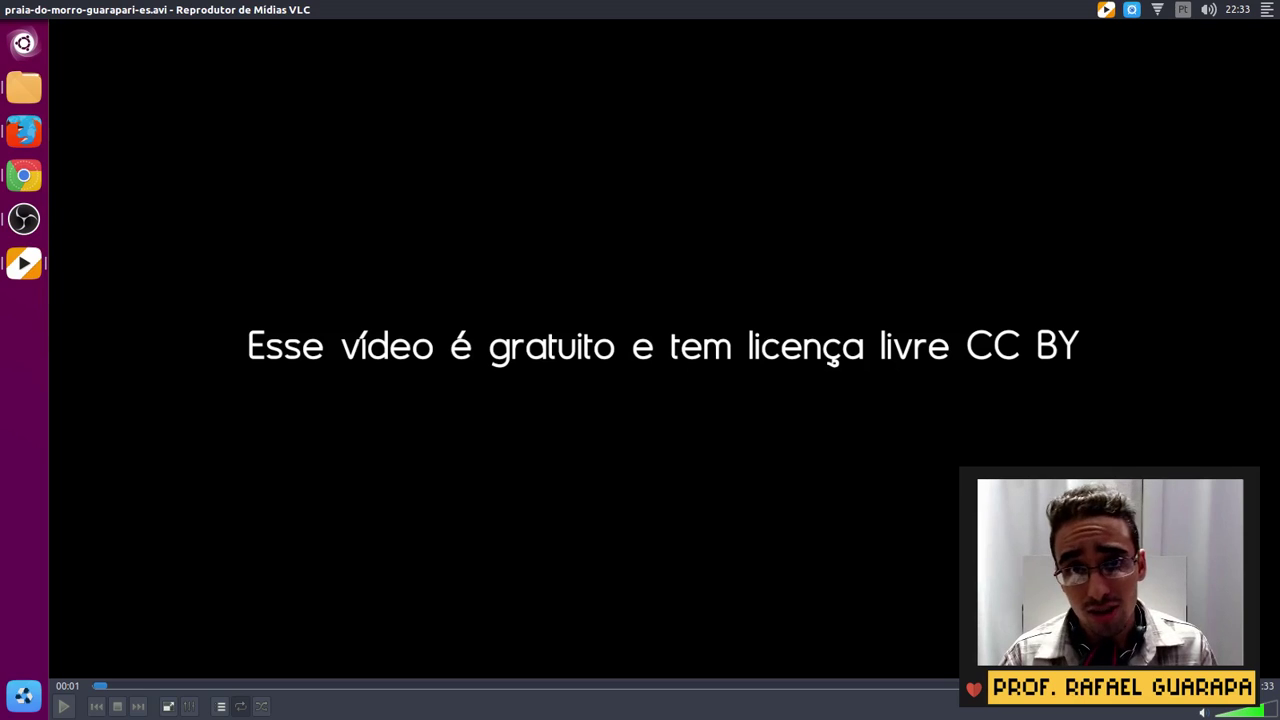
{"action": "key", "text": "space"}
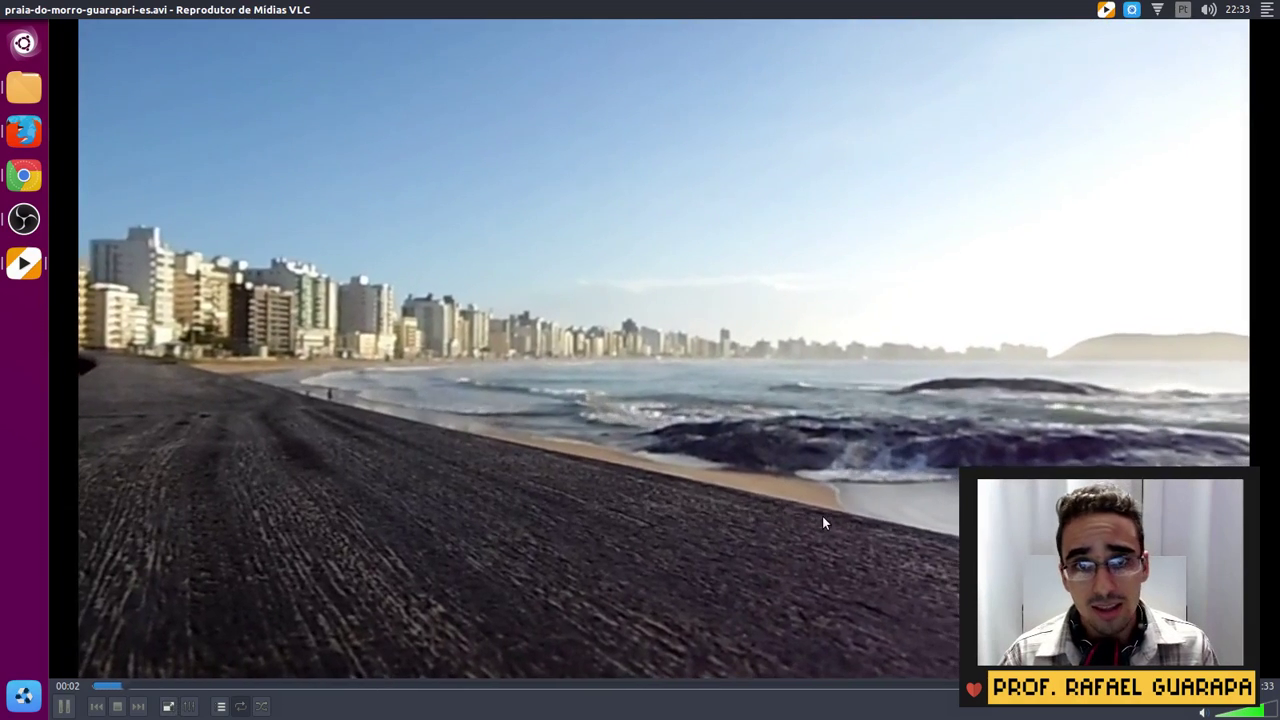
{"action": "key", "text": "space"}
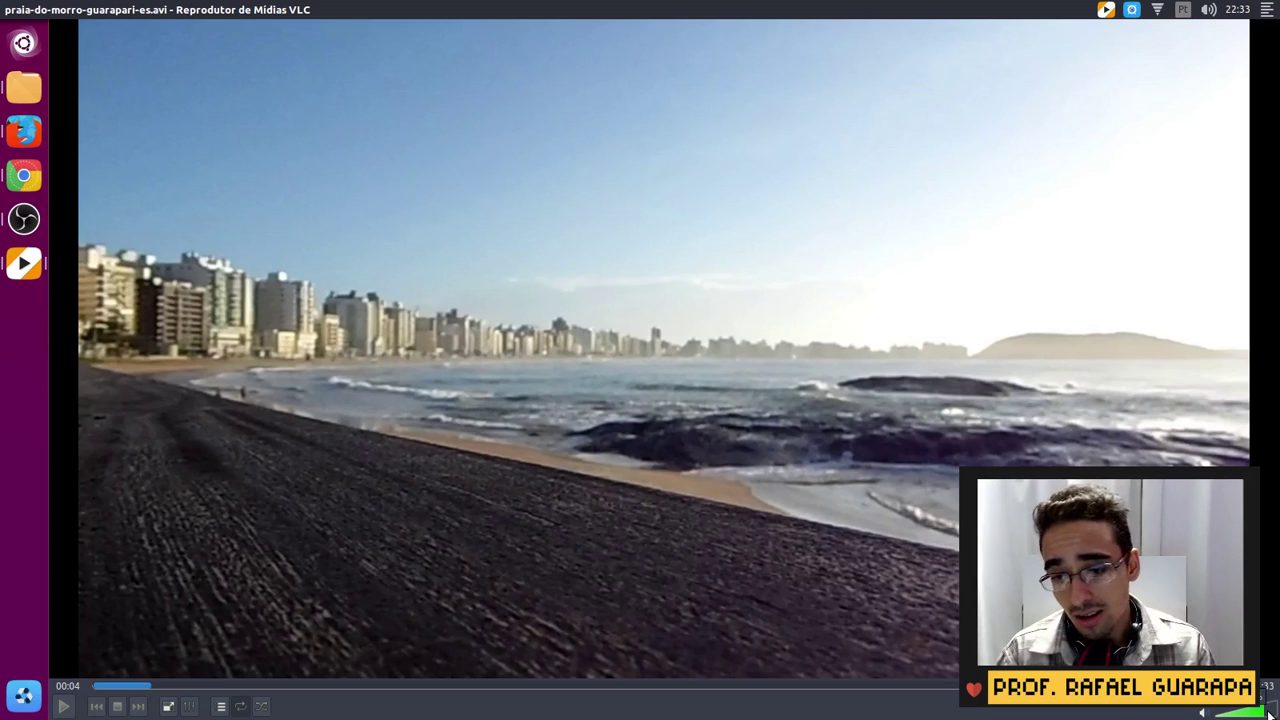
{"action": "left_click_drag", "start_coordinate": [1268, 714], "coordinate": [1279, 713]}
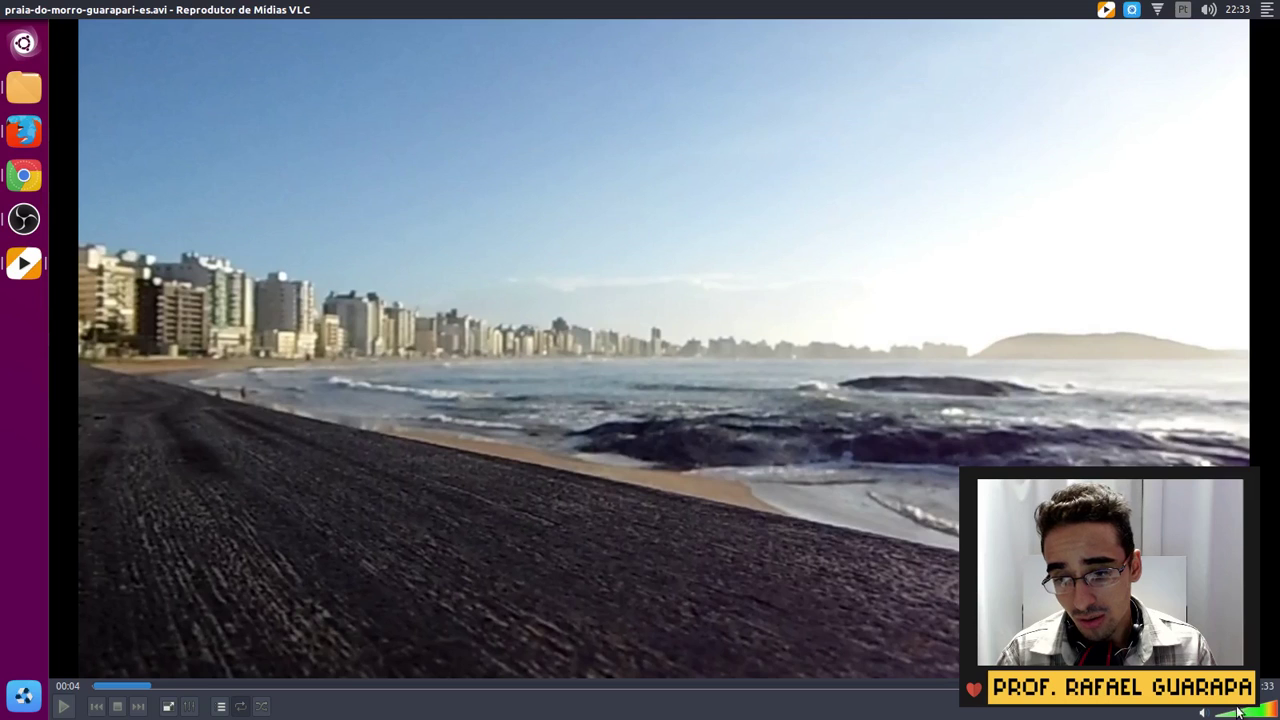